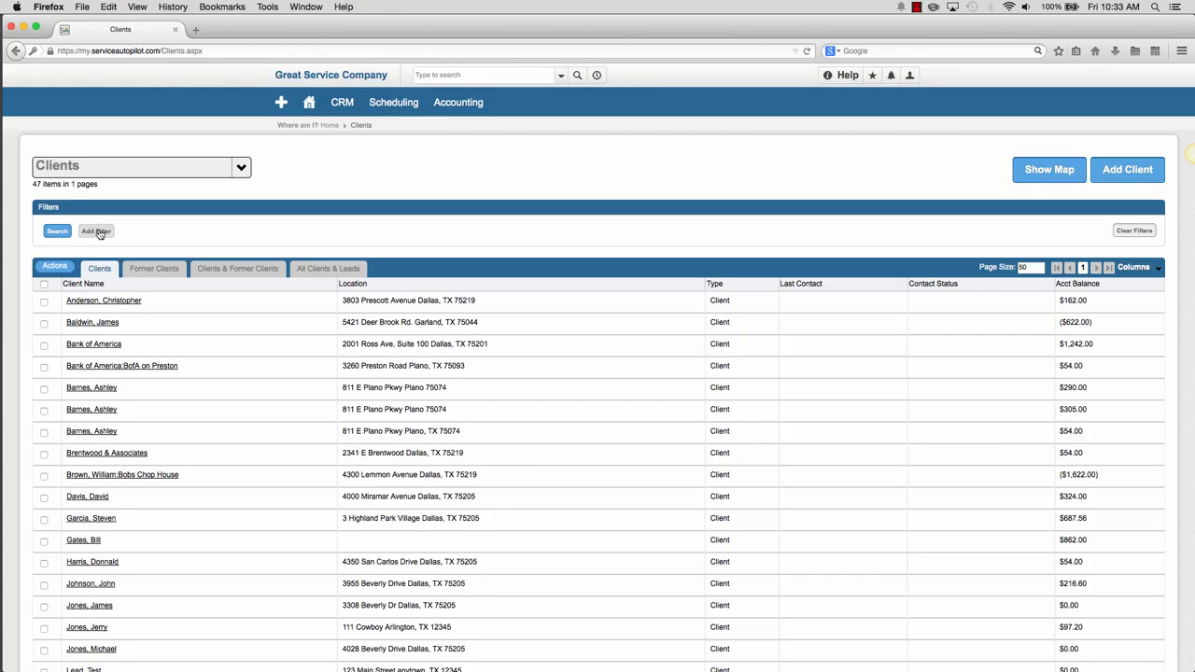
# - Add a client filter based on "Service - Never Scheduled"
pyautogui.click(99, 233)
pyautogui.click(184, 228)
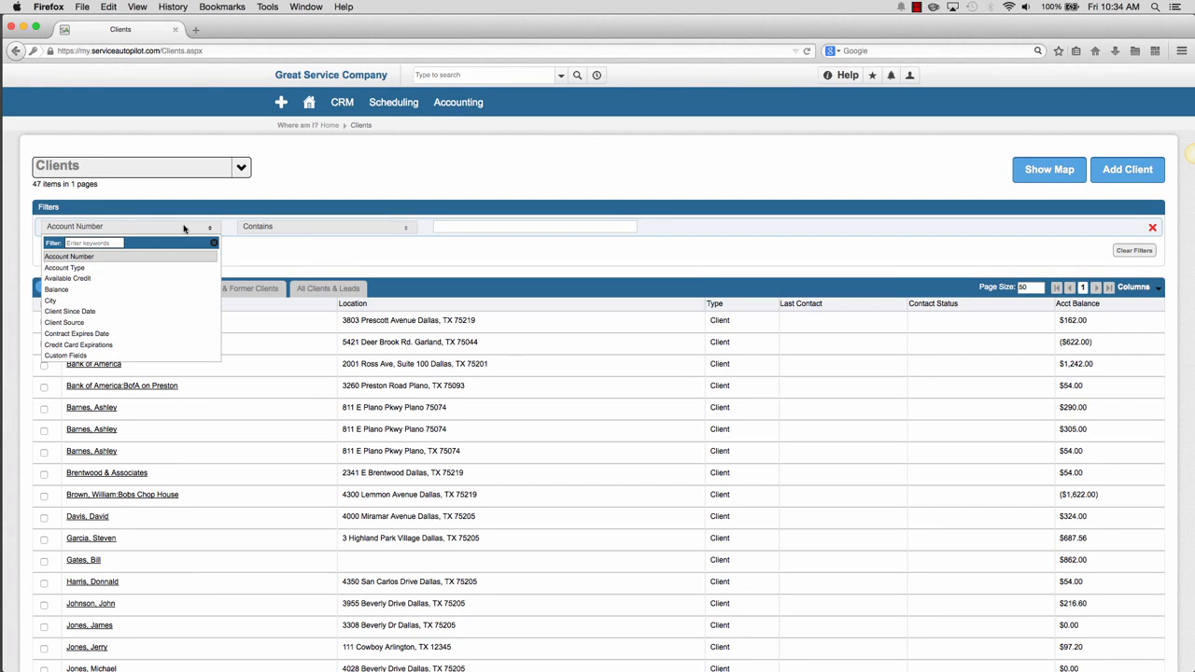
pyautogui.scroll(-3, 137, 299)
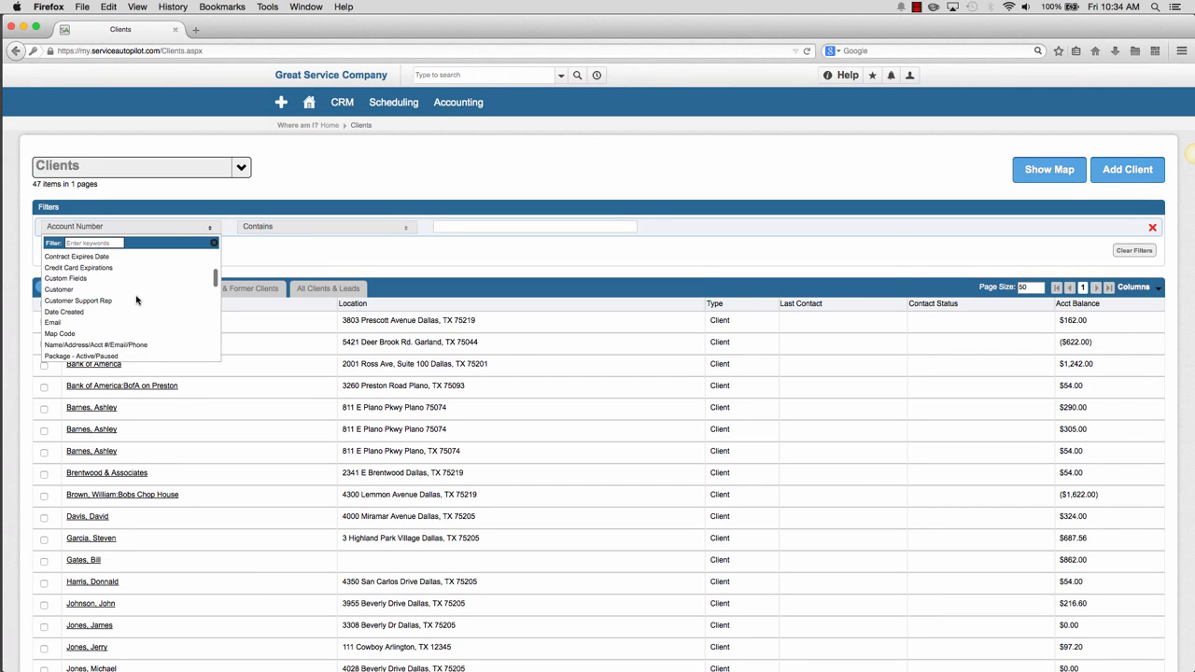
pyautogui.scroll(-6, 137, 300)
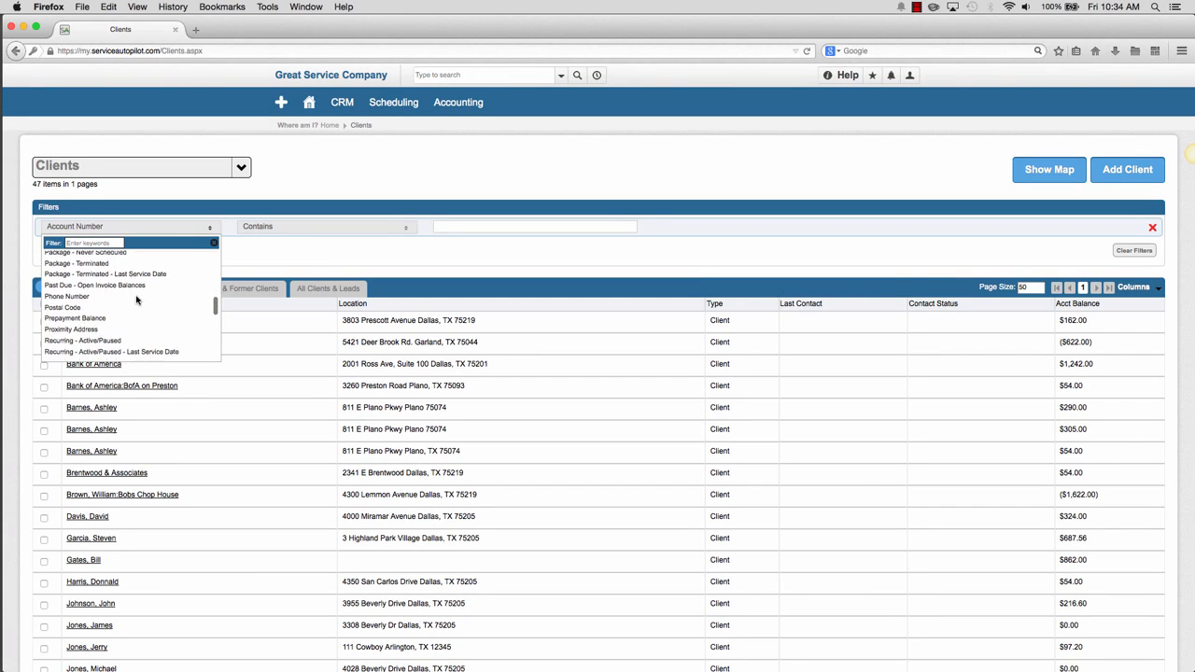
pyautogui.scroll(-3, 136, 300)
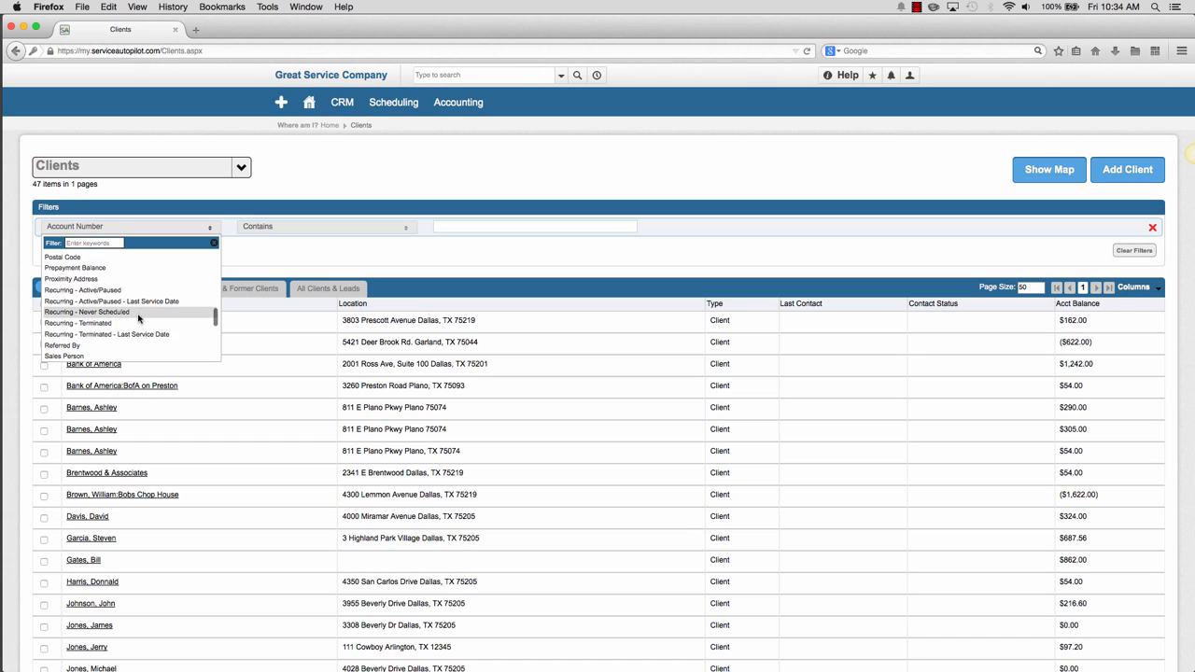
pyautogui.scroll(-4, 138, 318)
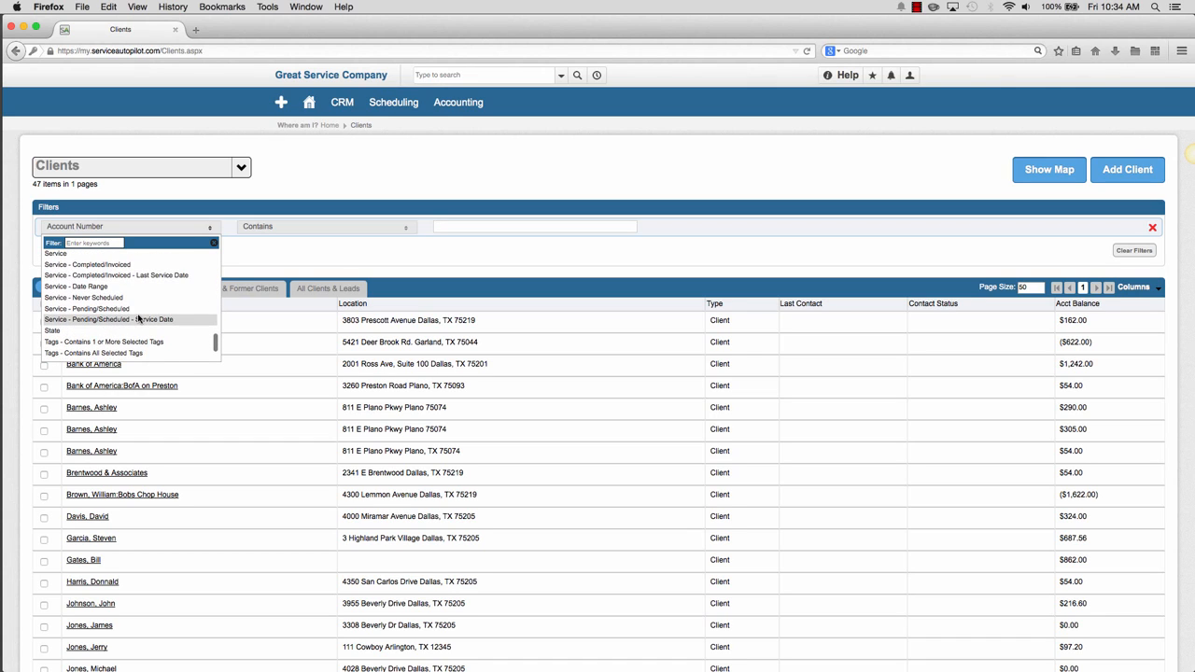
pyautogui.scroll(-3, 139, 319)
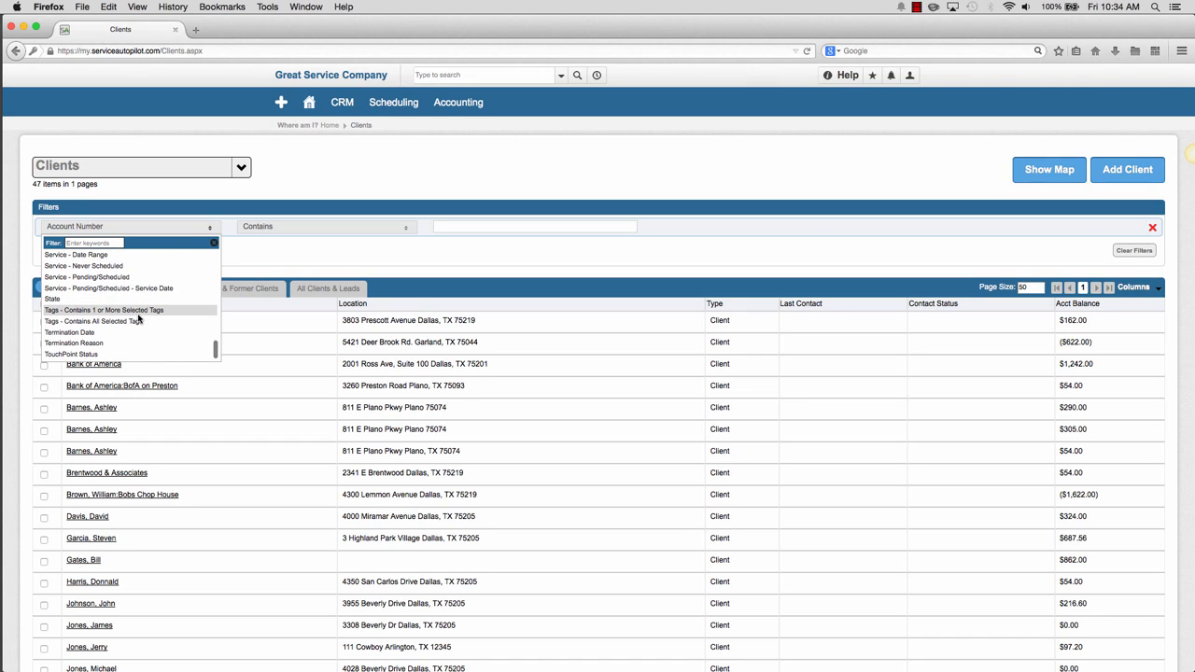
pyautogui.scroll(4, 138, 319)
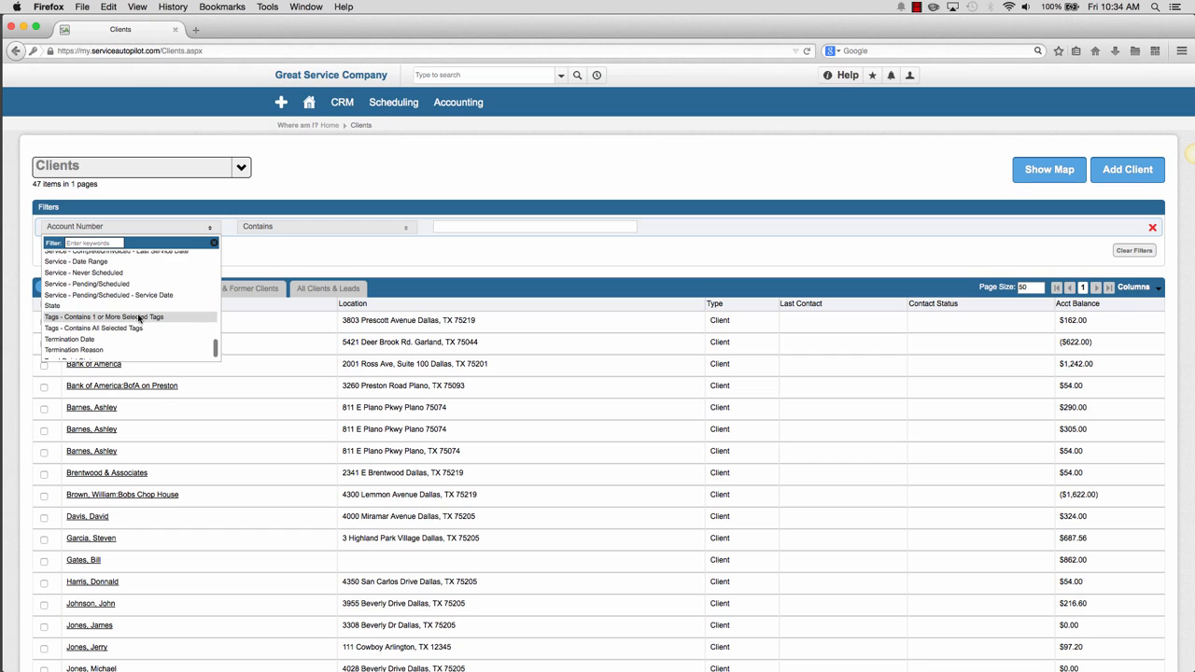
pyautogui.scroll(-1, 139, 318)
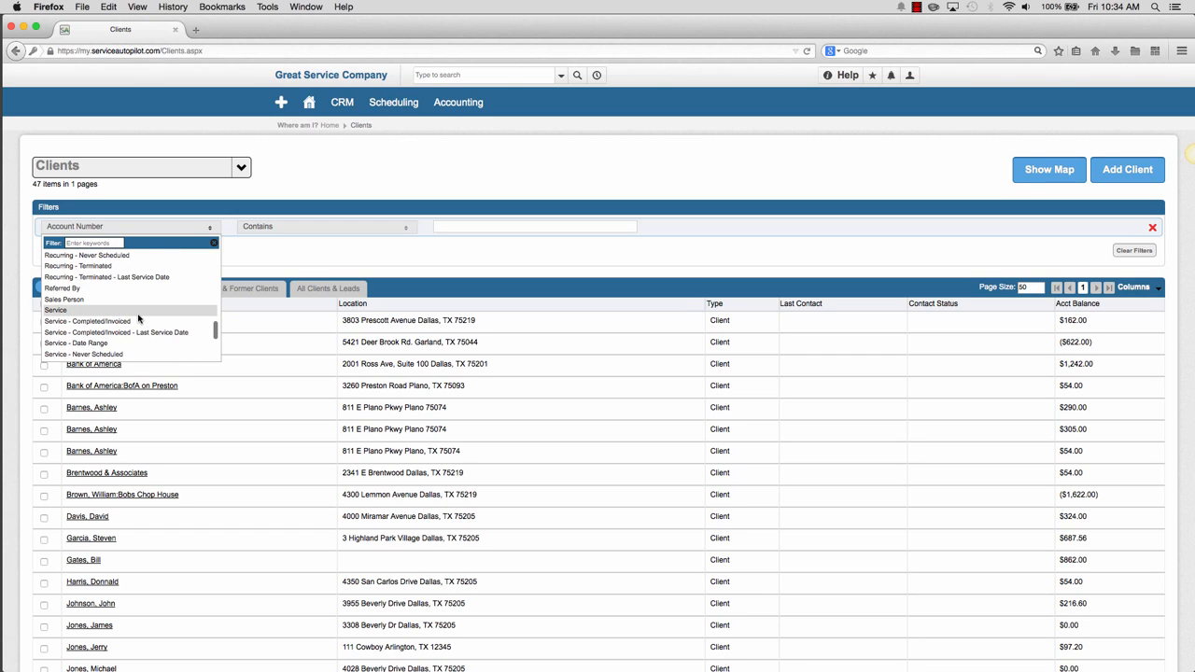
pyautogui.scroll(1, 138, 319)
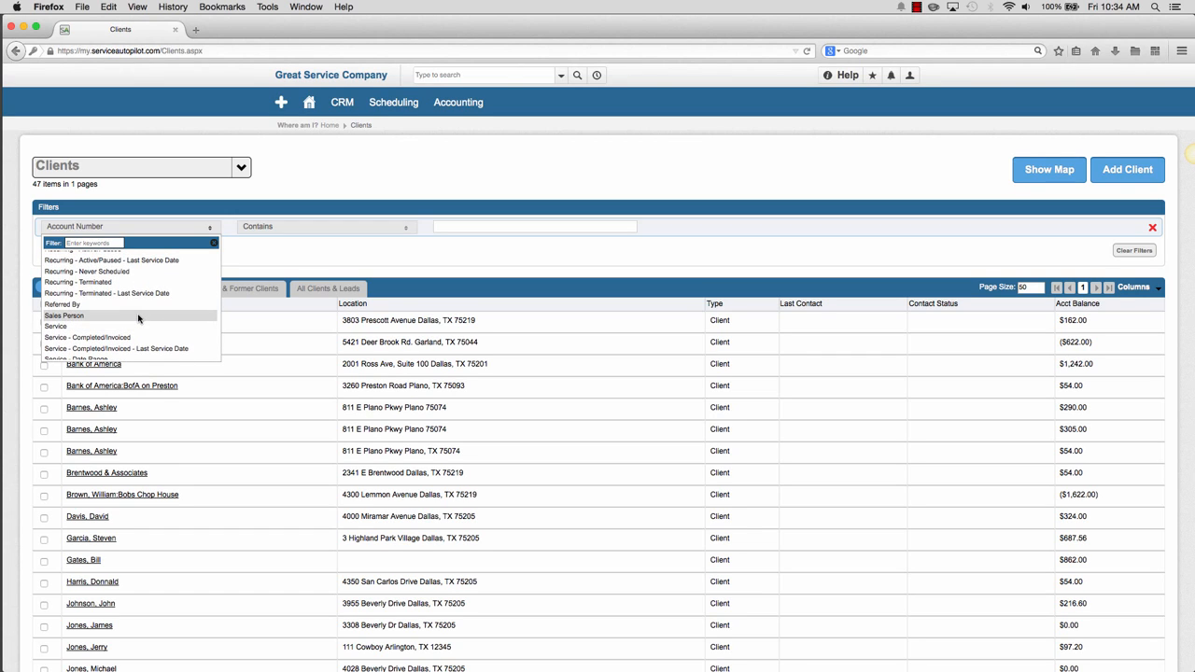
pyautogui.scroll(-3, 138, 319)
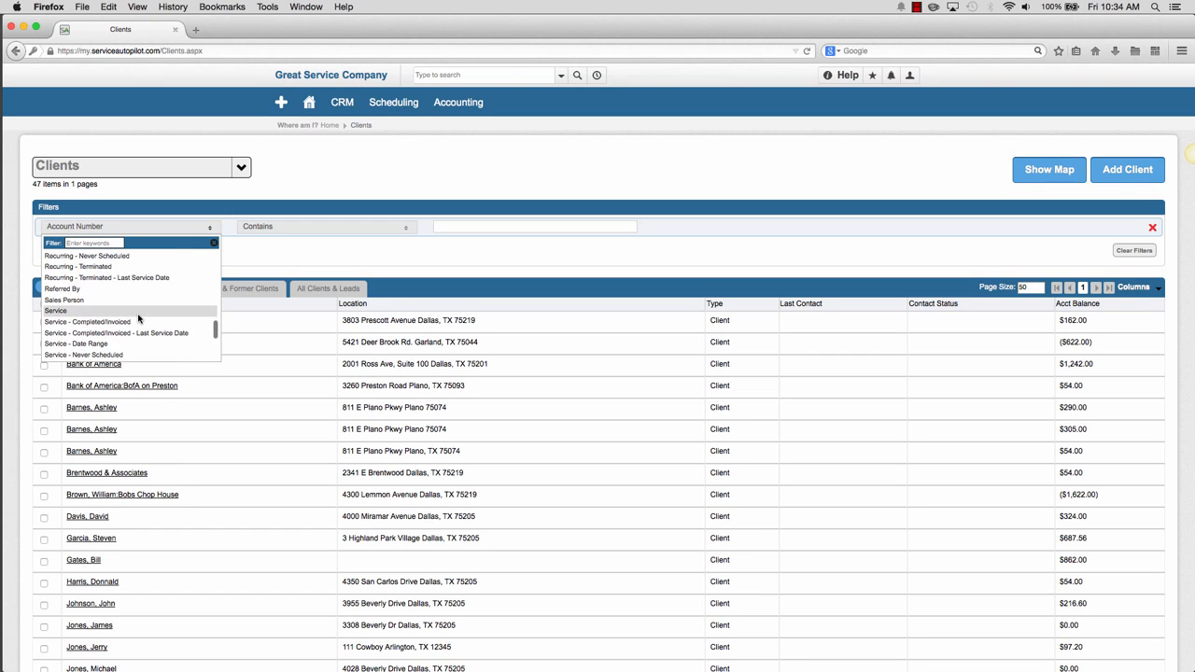
pyautogui.scroll(-2, 139, 318)
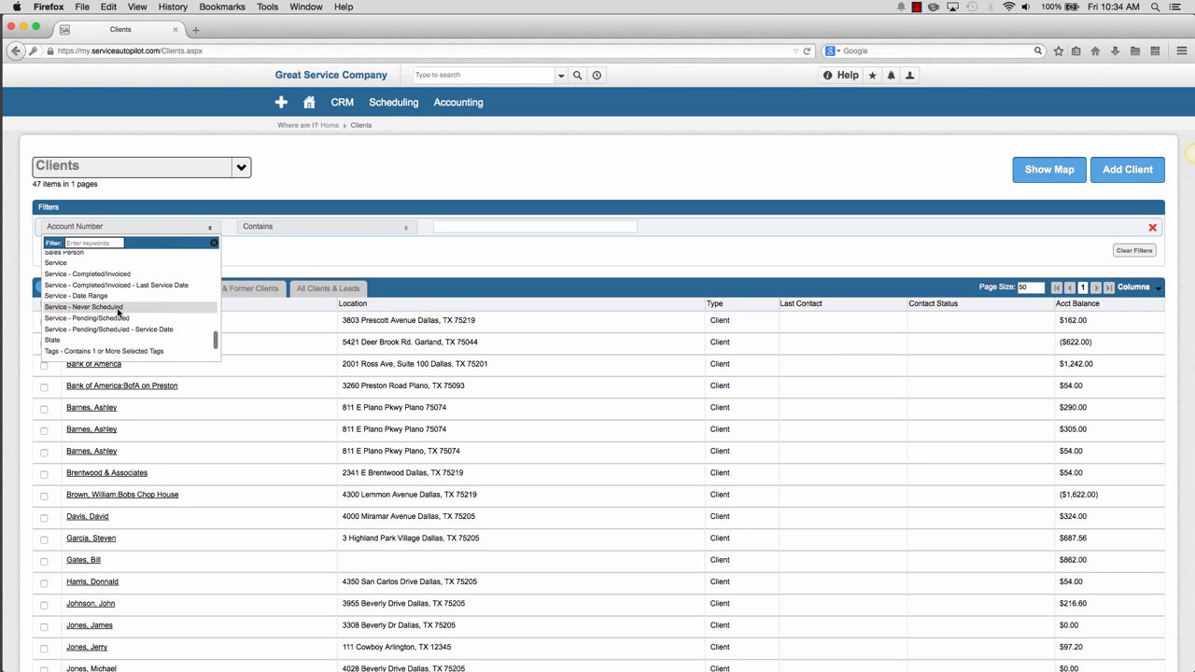
pyautogui.click(105, 308)
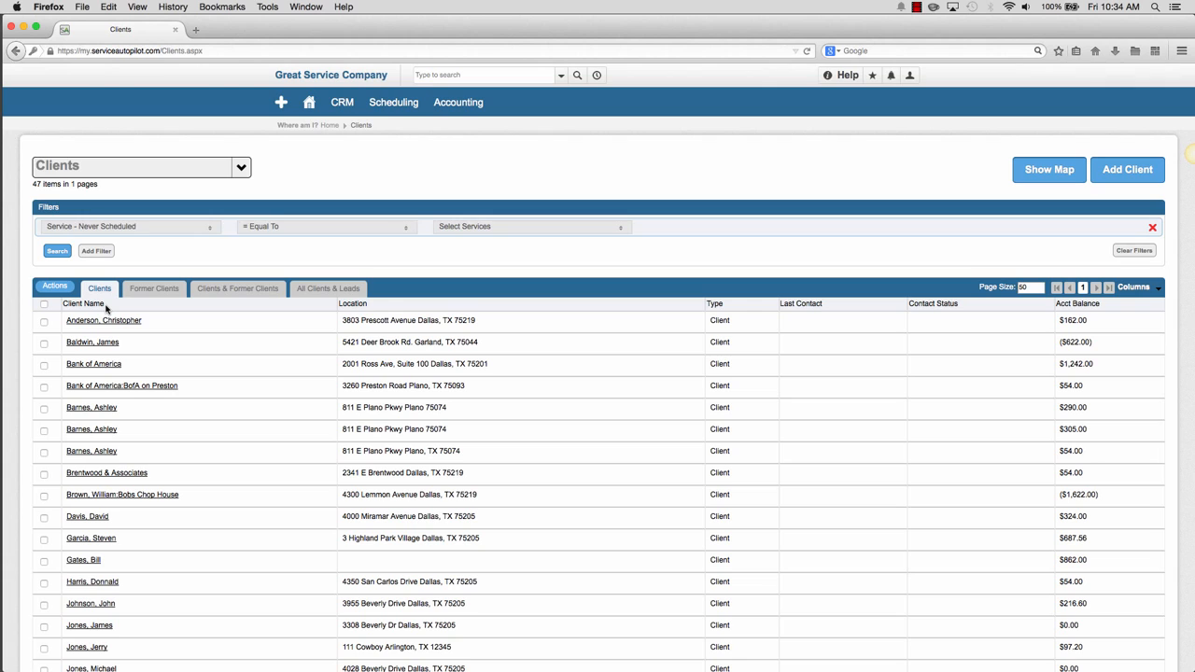
# - Set the never-scheduled filter's service to General Maintenance and run the client search
pyautogui.click(550, 225)
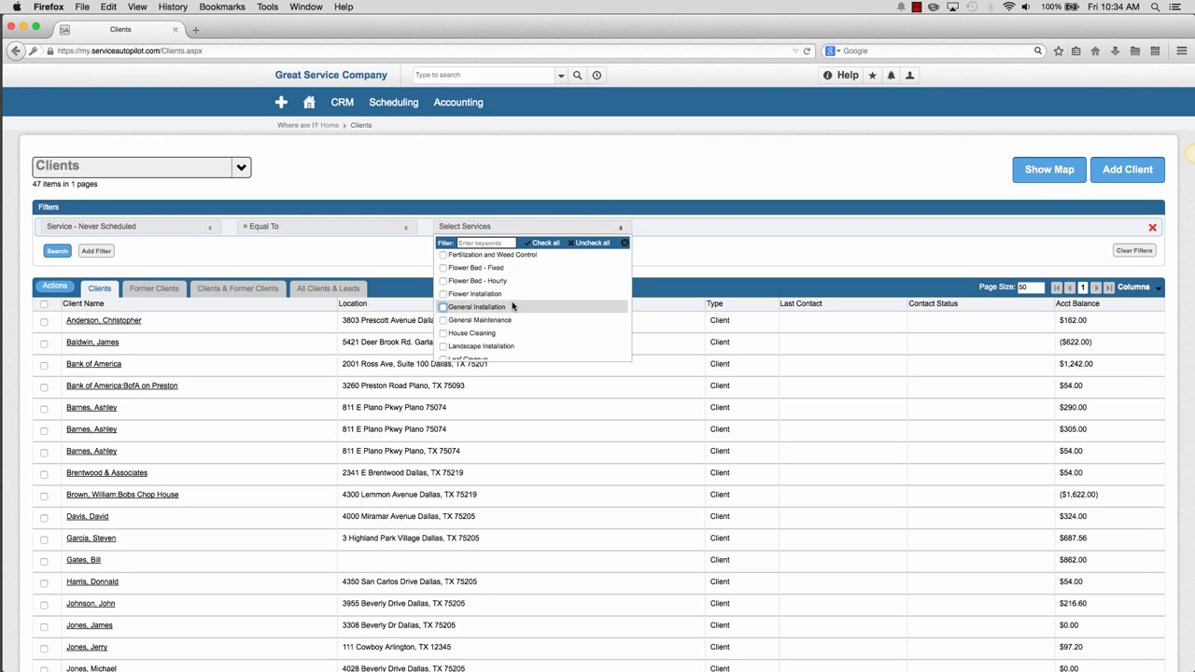
pyautogui.scroll(-1, 513, 306)
pyautogui.scroll(-1, 513, 306)
pyautogui.click(445, 291)
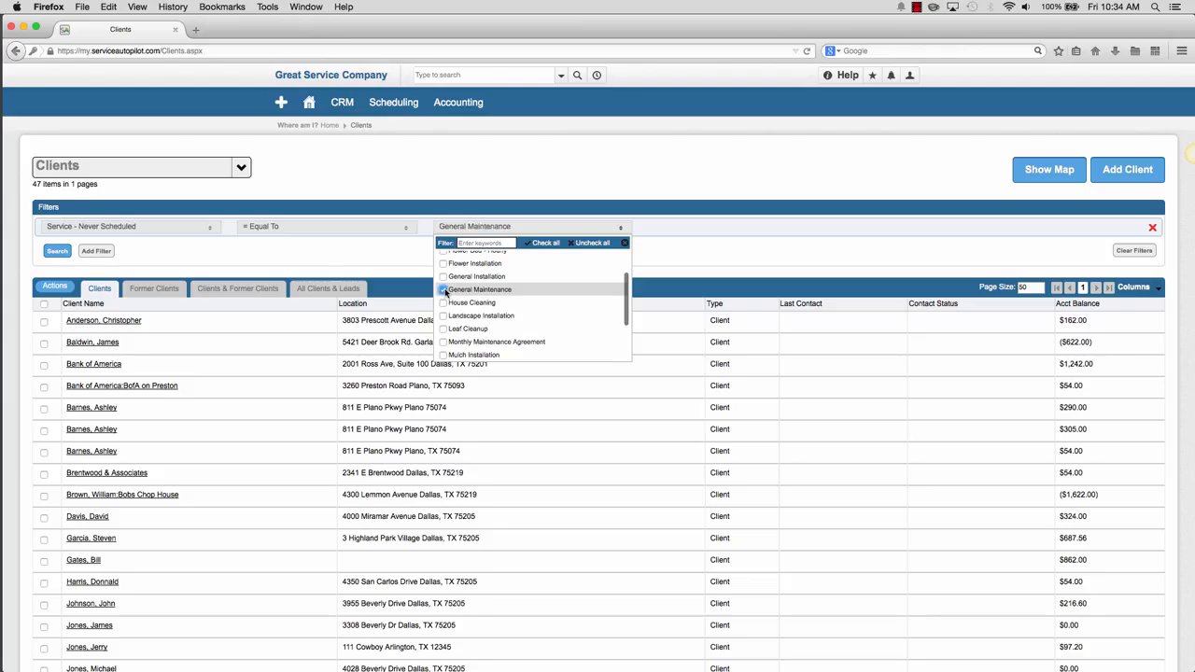
pyautogui.click(56, 251)
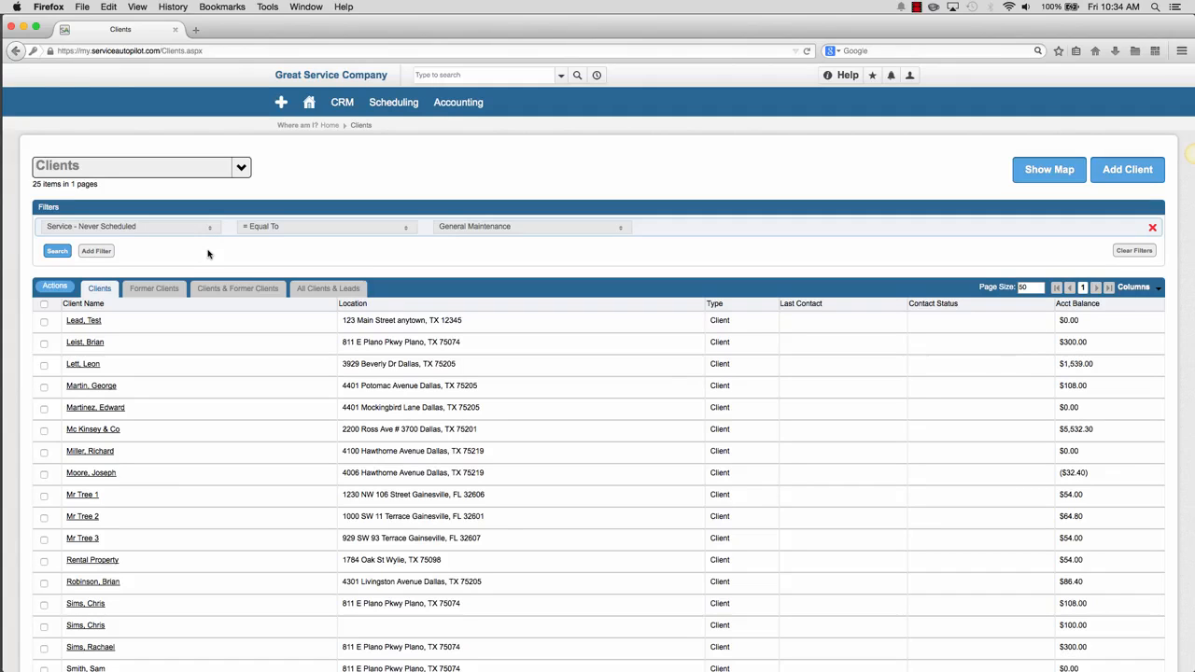
# - Add a second client filter based on Postal Code
pyautogui.click(97, 251)
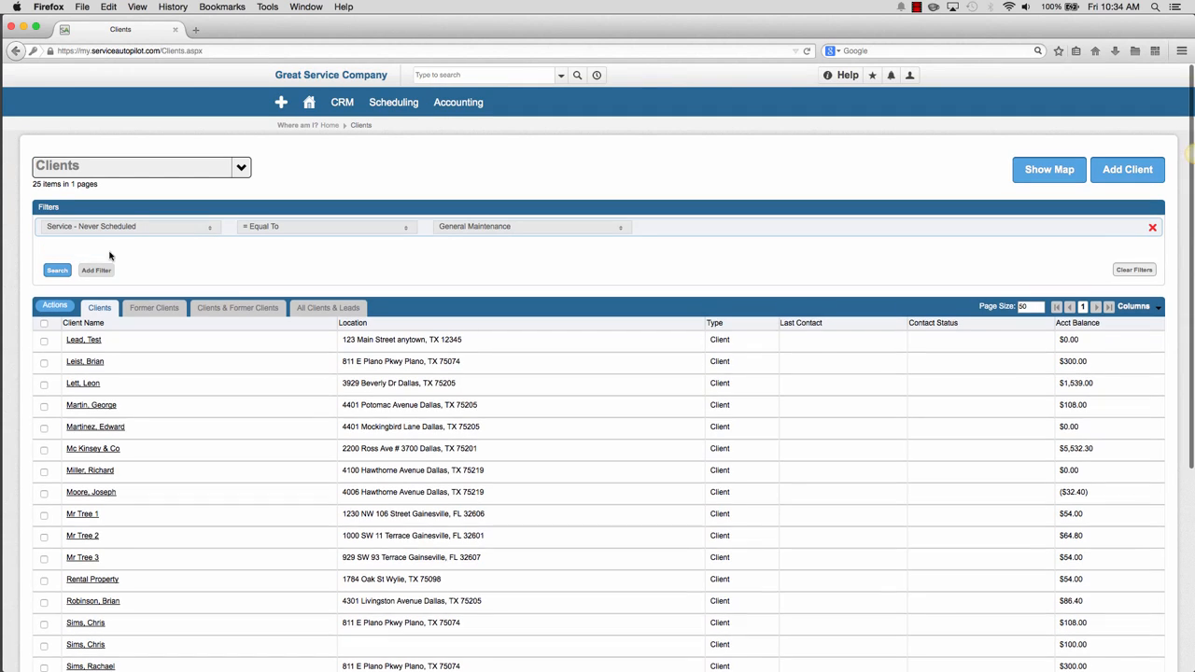
pyautogui.click(111, 248)
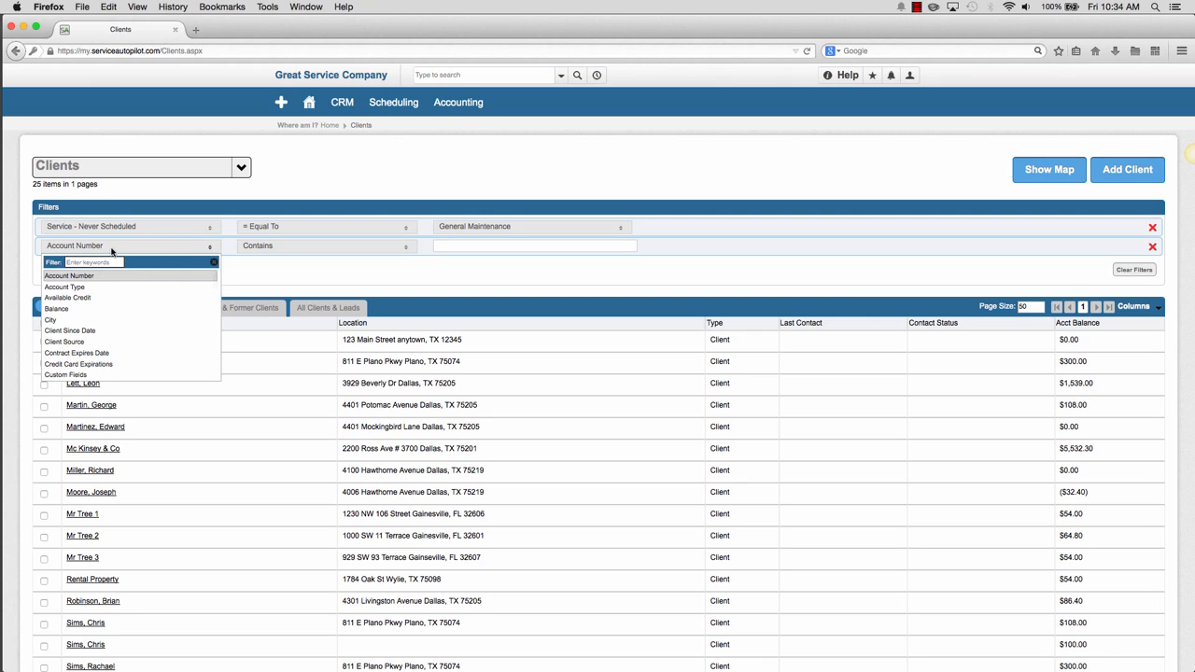
pyautogui.scroll(-1, 113, 308)
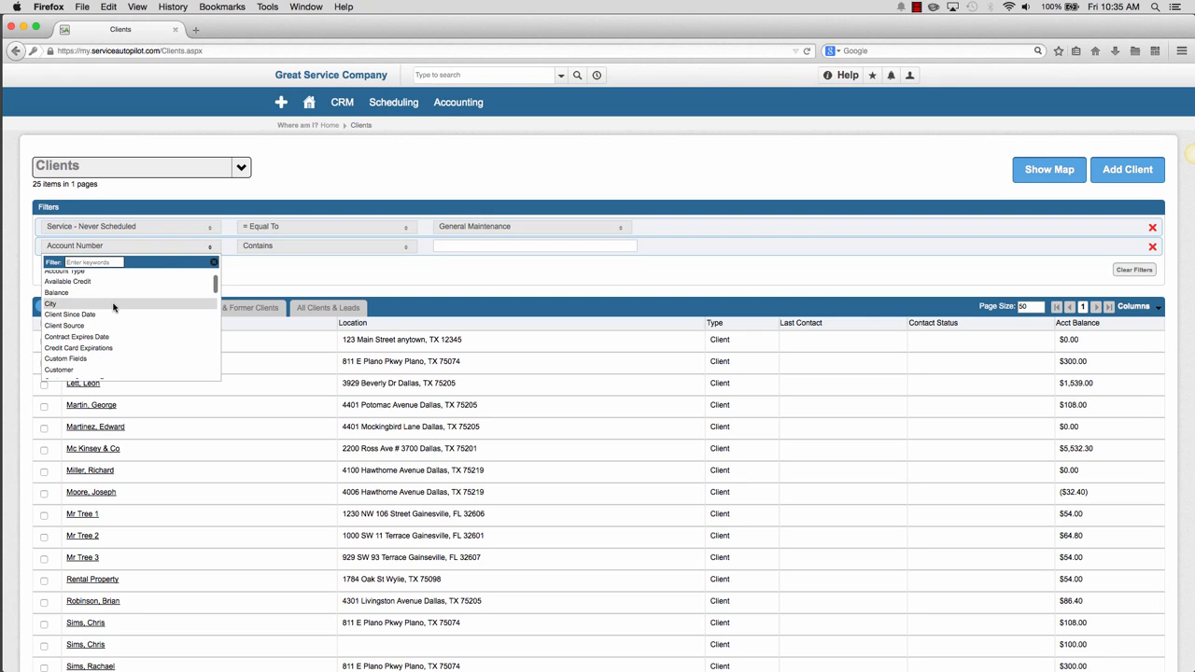
pyautogui.scroll(-10, 113, 307)
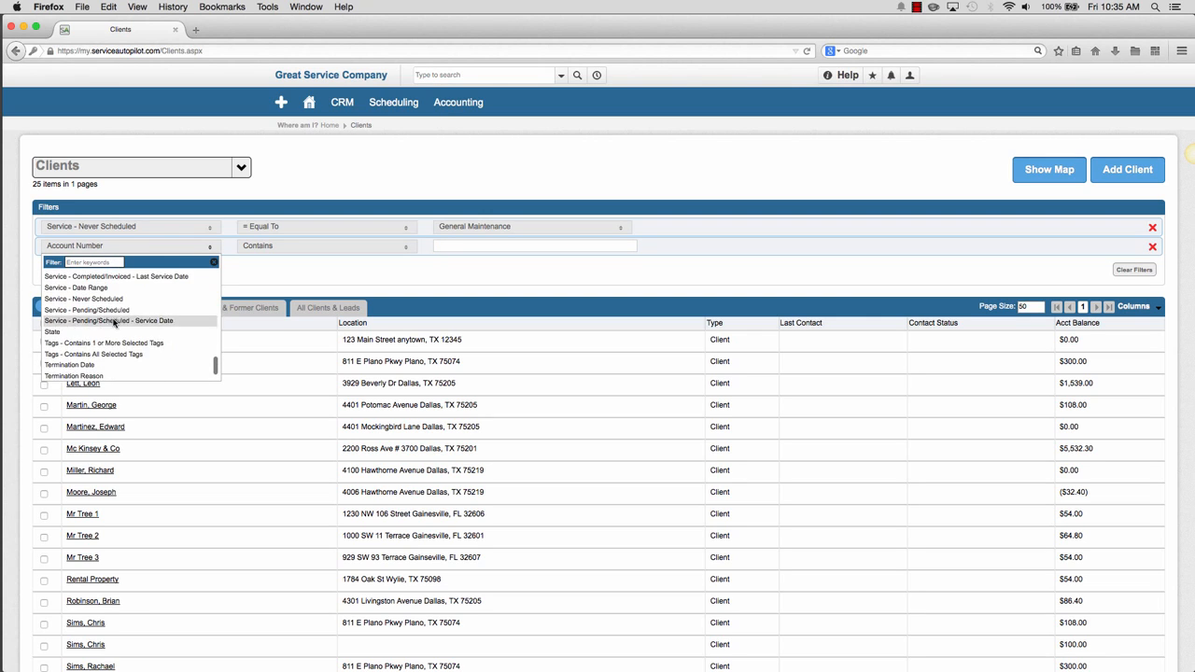
pyautogui.scroll(6, 115, 337)
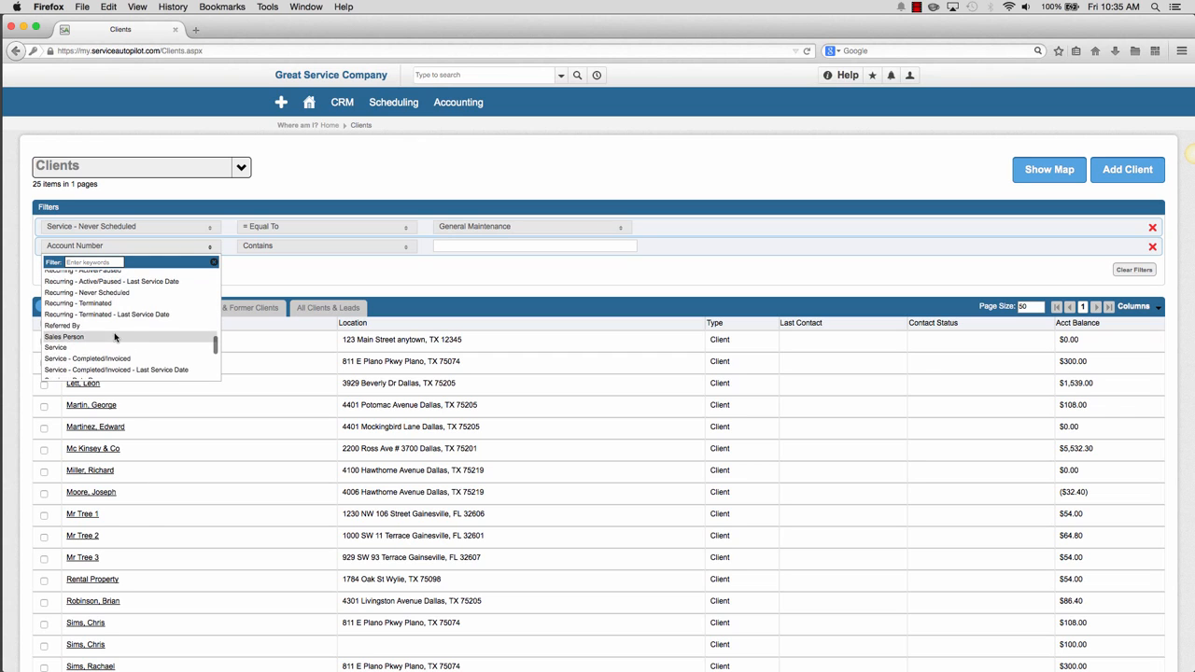
pyautogui.scroll(2, 115, 336)
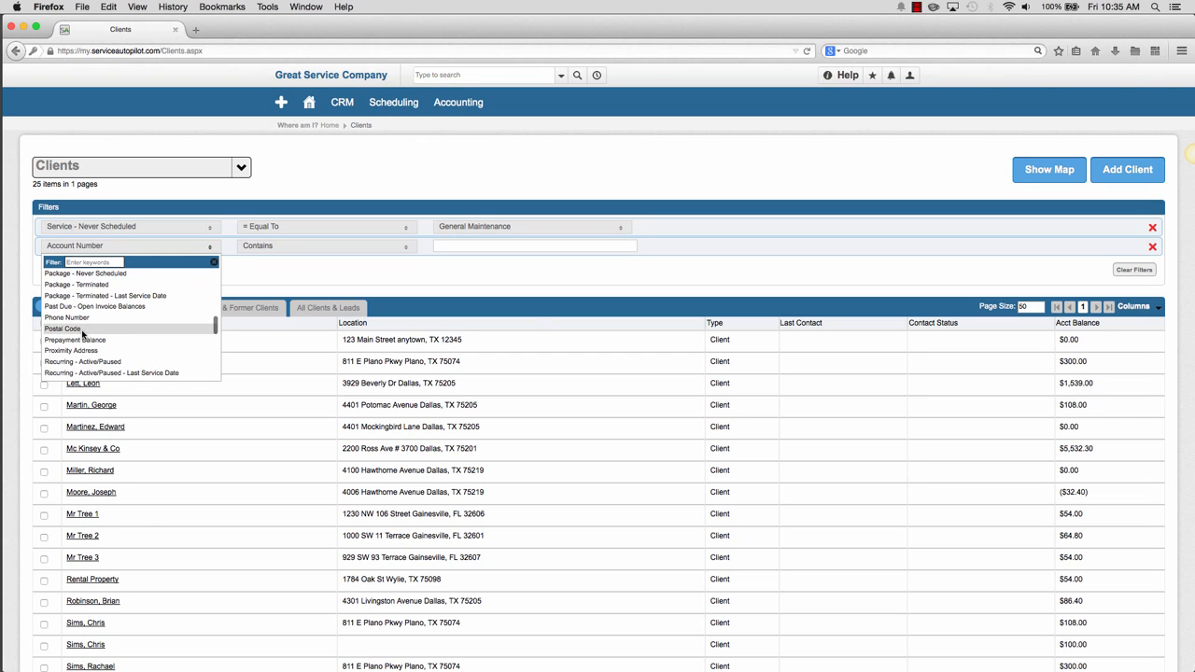
pyautogui.click(82, 336)
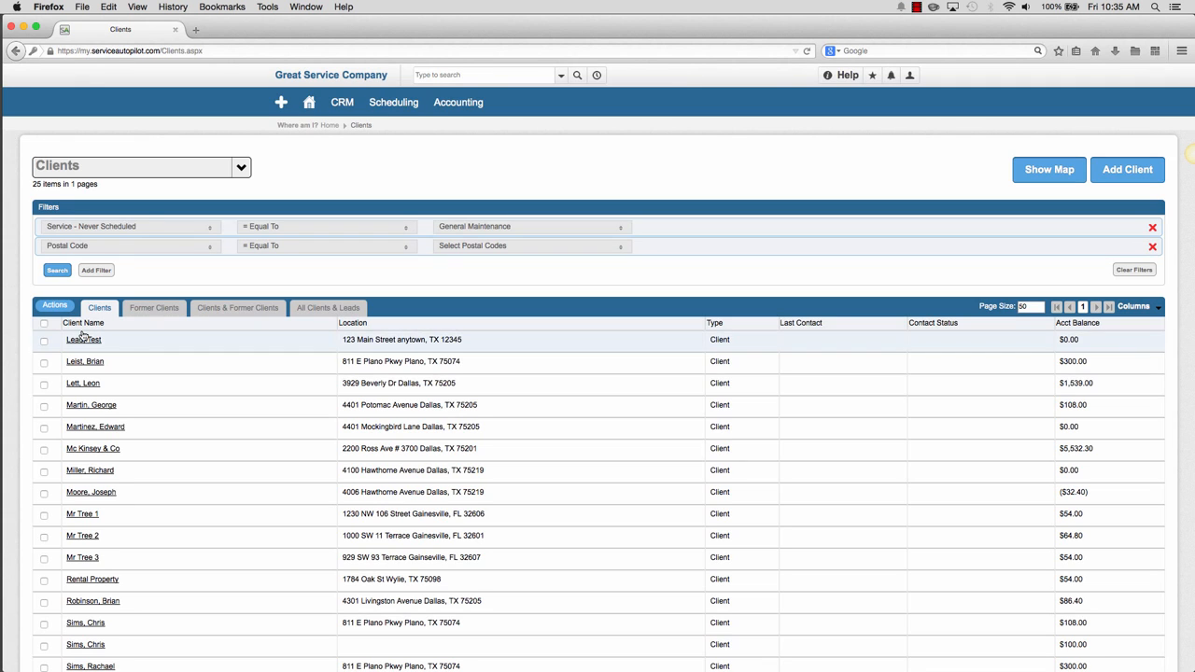
# - Set the Postal Code filter to 75044 and run the client search
pyautogui.click(504, 246)
pyautogui.scroll(-3, 487, 337)
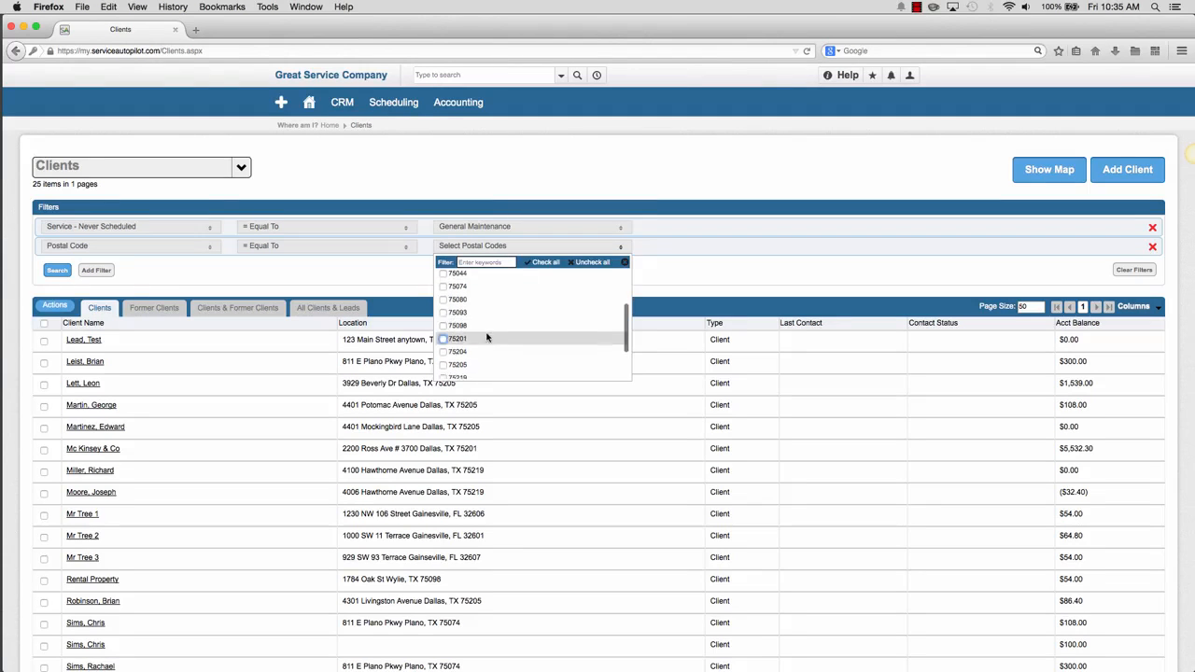
pyautogui.scroll(3, 487, 337)
pyautogui.click(444, 328)
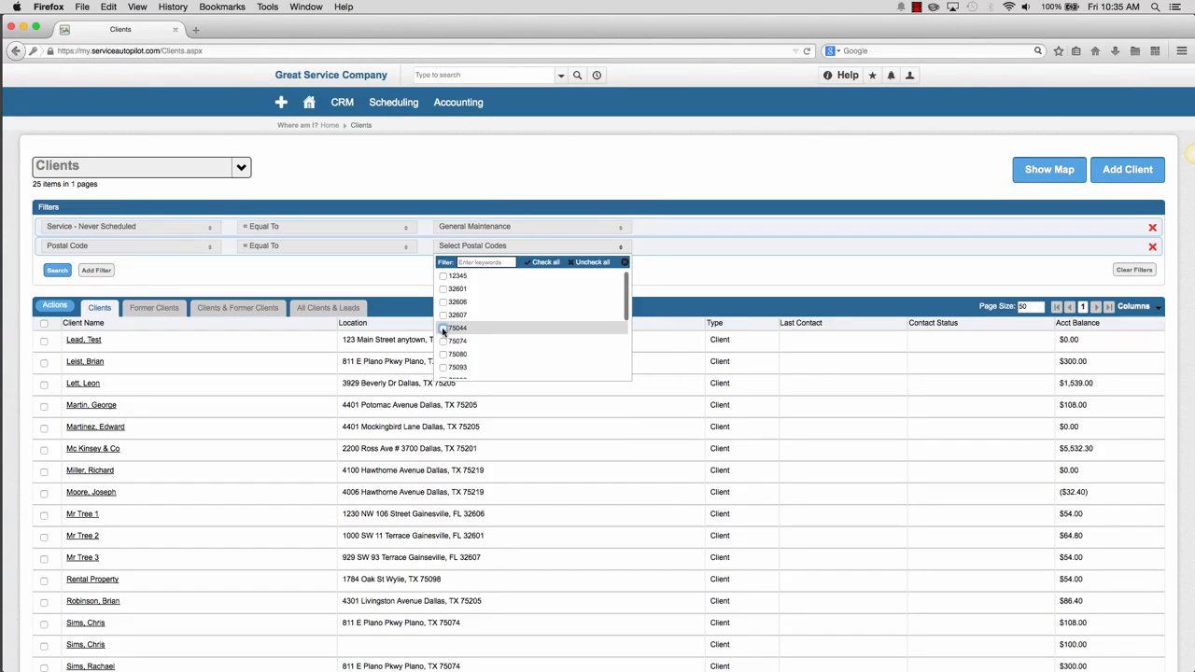
pyautogui.click(57, 271)
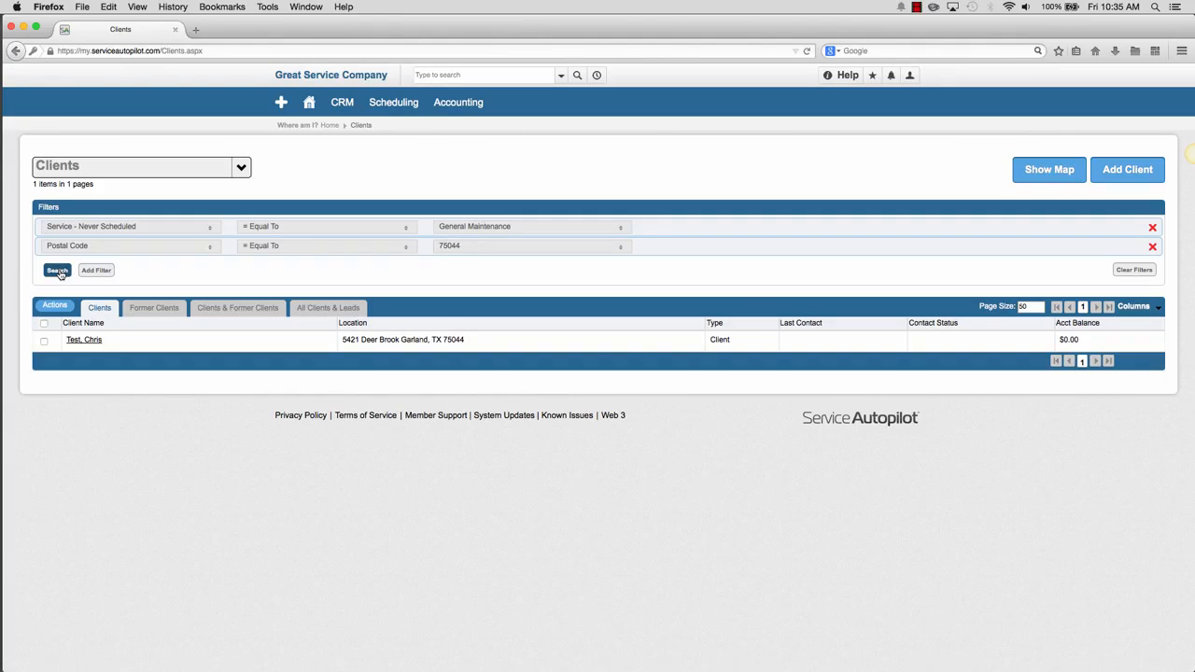
# - Replace the postal code in the filter with 75074 only and rerun the client search
pyautogui.click(457, 247)
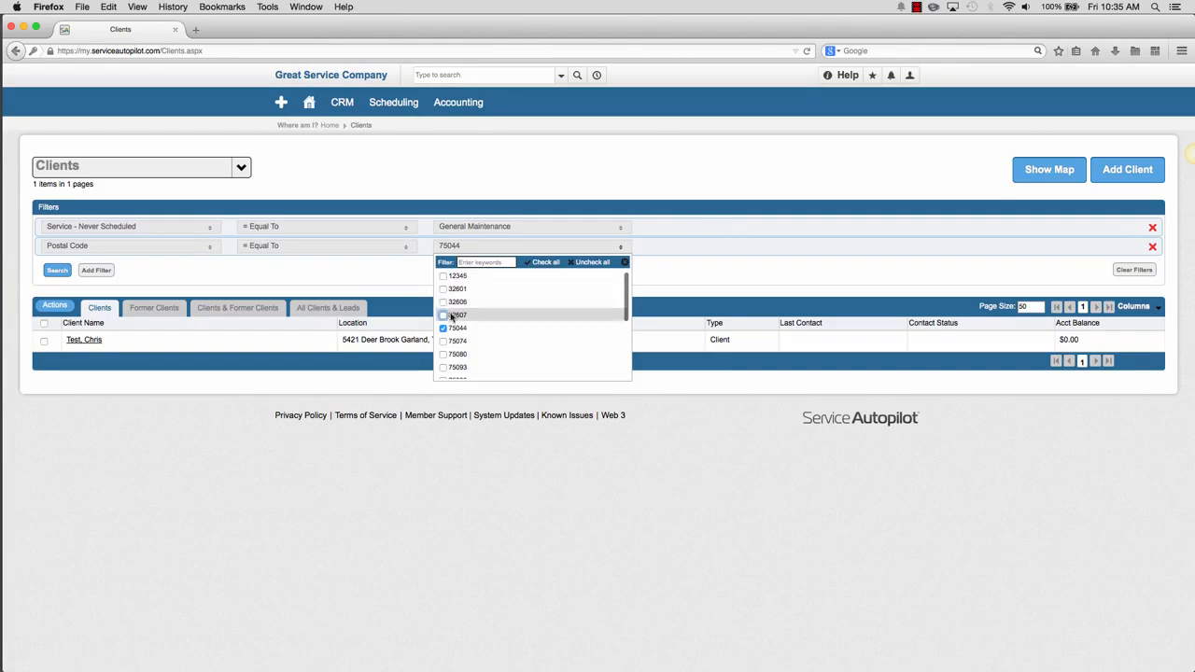
pyautogui.click(443, 329)
pyautogui.click(443, 342)
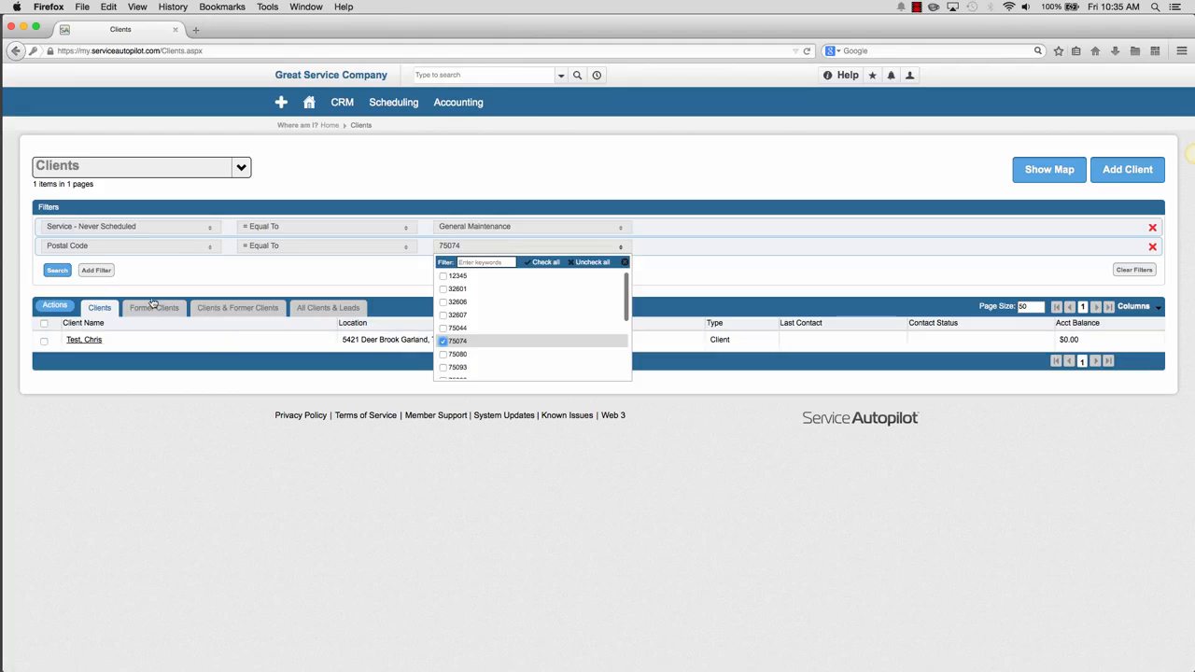
pyautogui.click(57, 271)
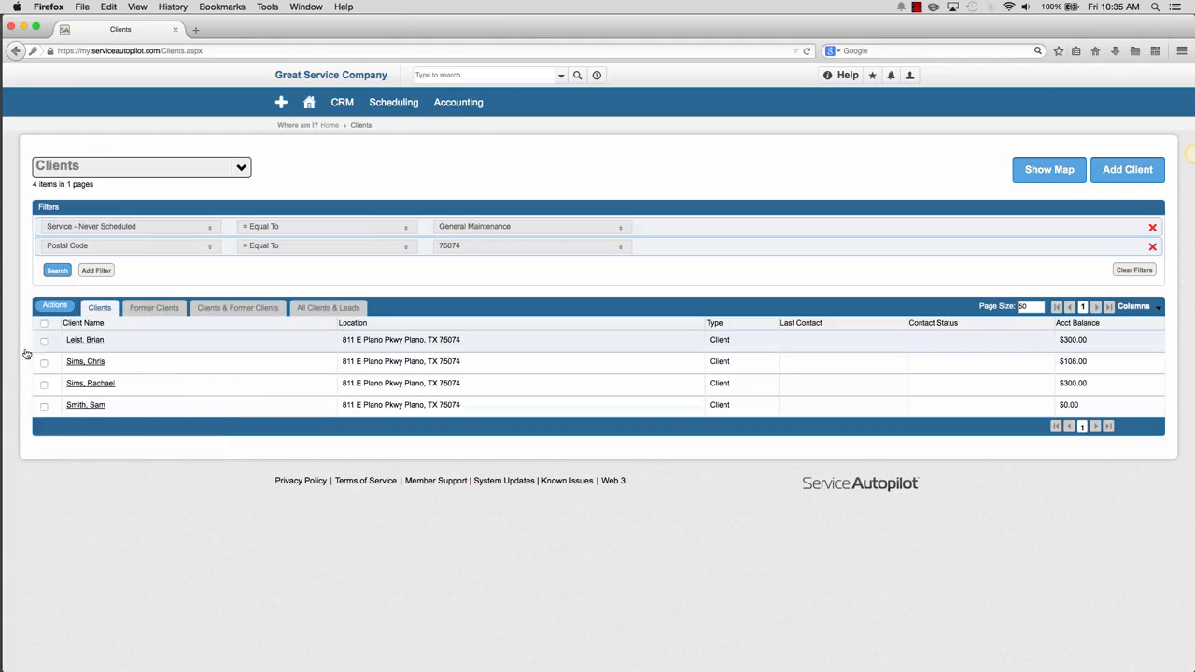
# - Try a marketing message to all filtered clients with the "Special On Maintenance Agreements" document, and close it without emailing or printing
pyautogui.click(44, 324)
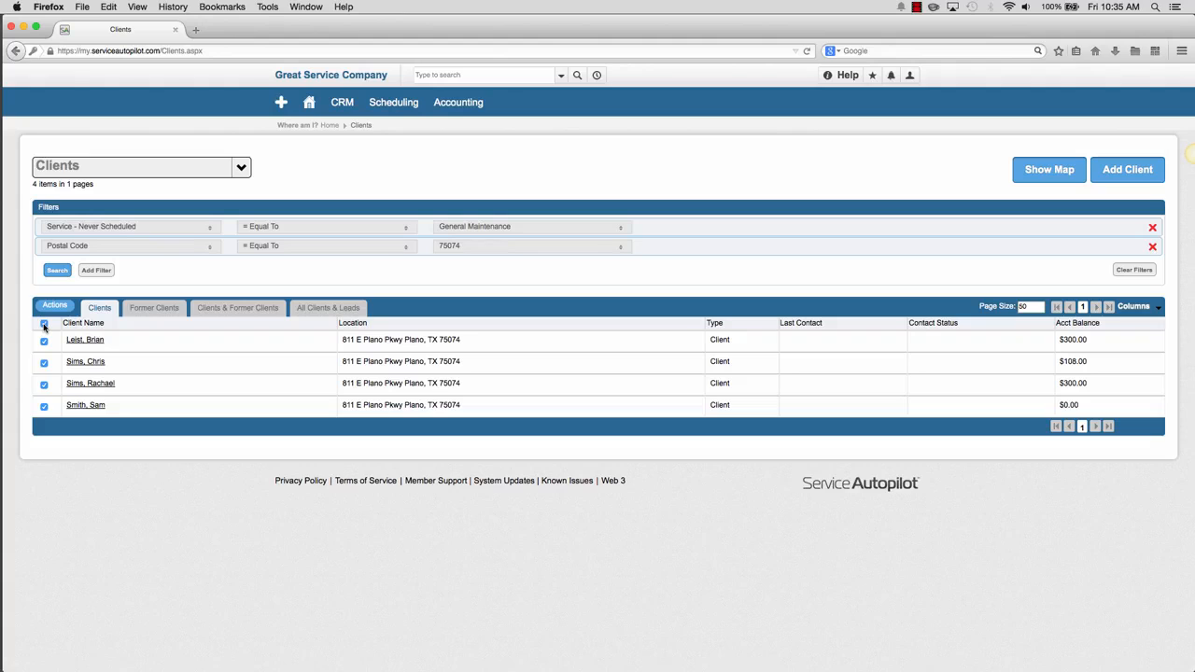
pyautogui.click(53, 308)
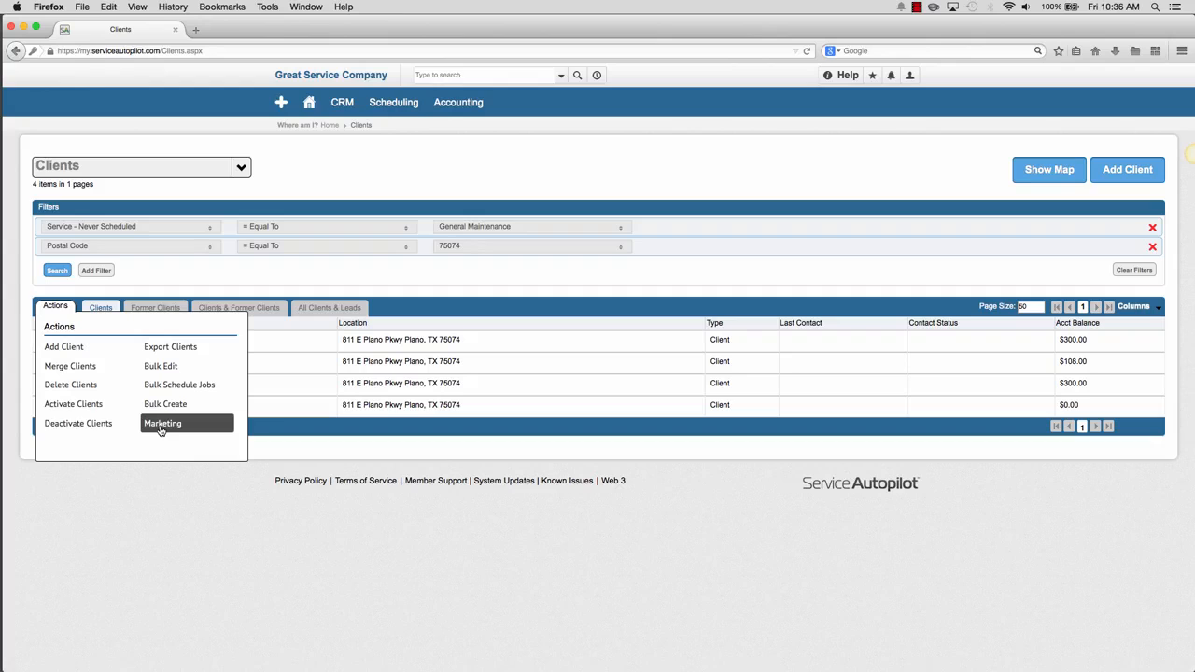
pyautogui.click(160, 425)
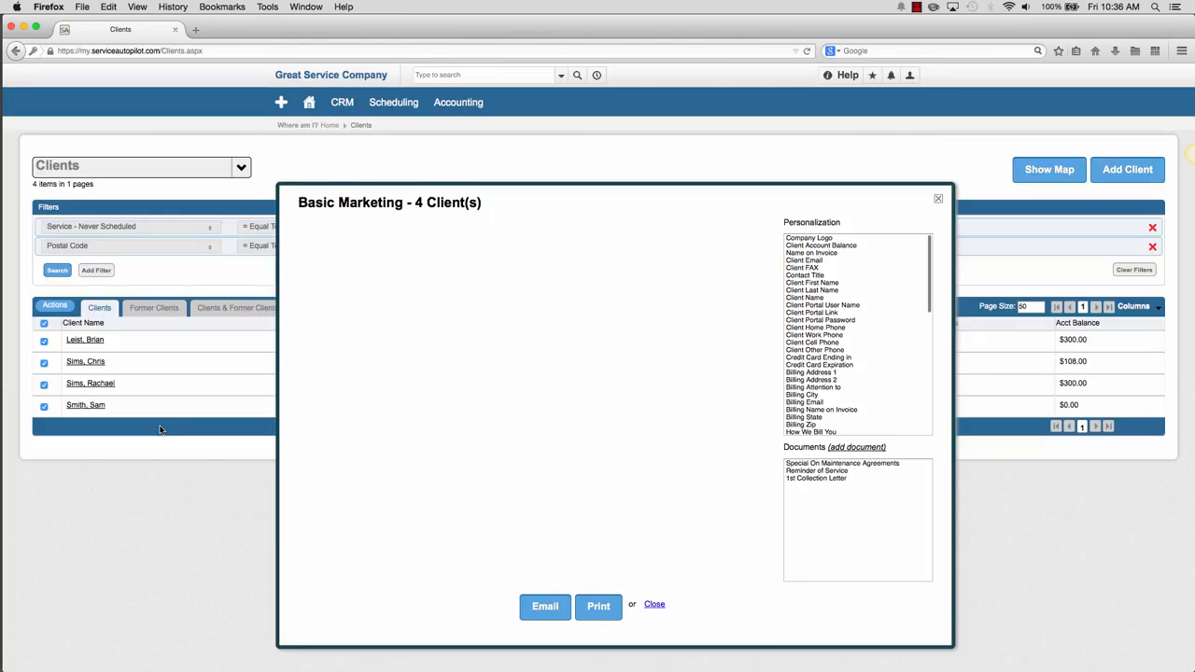
pyautogui.click(475, 405)
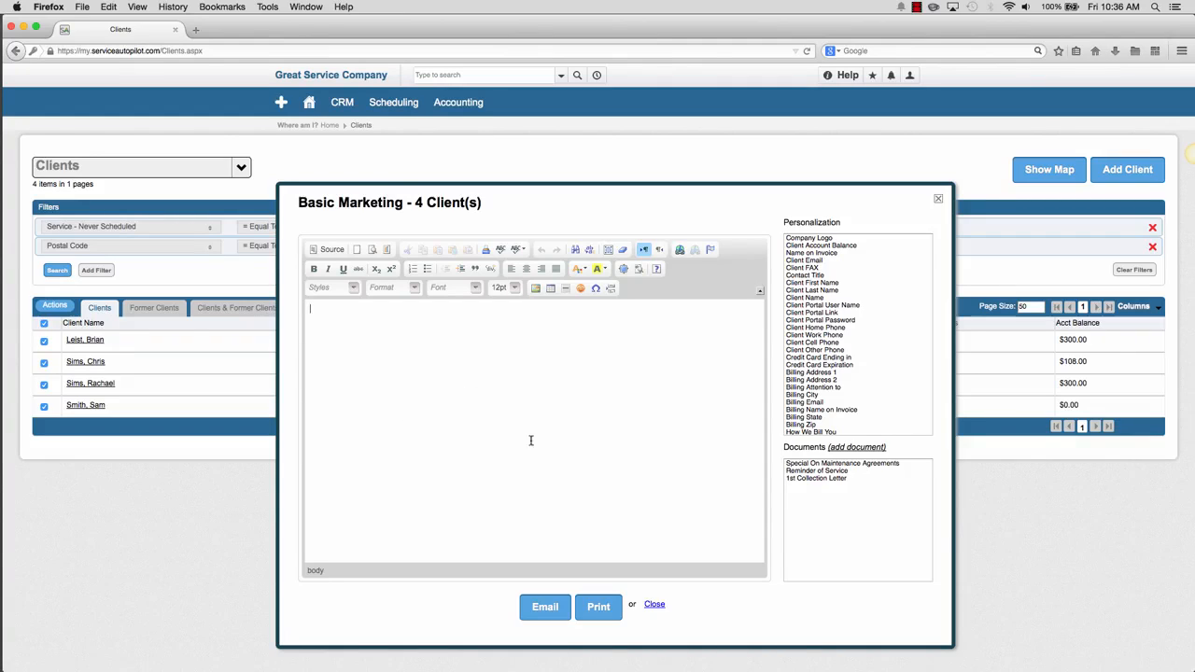
pyautogui.click(845, 465)
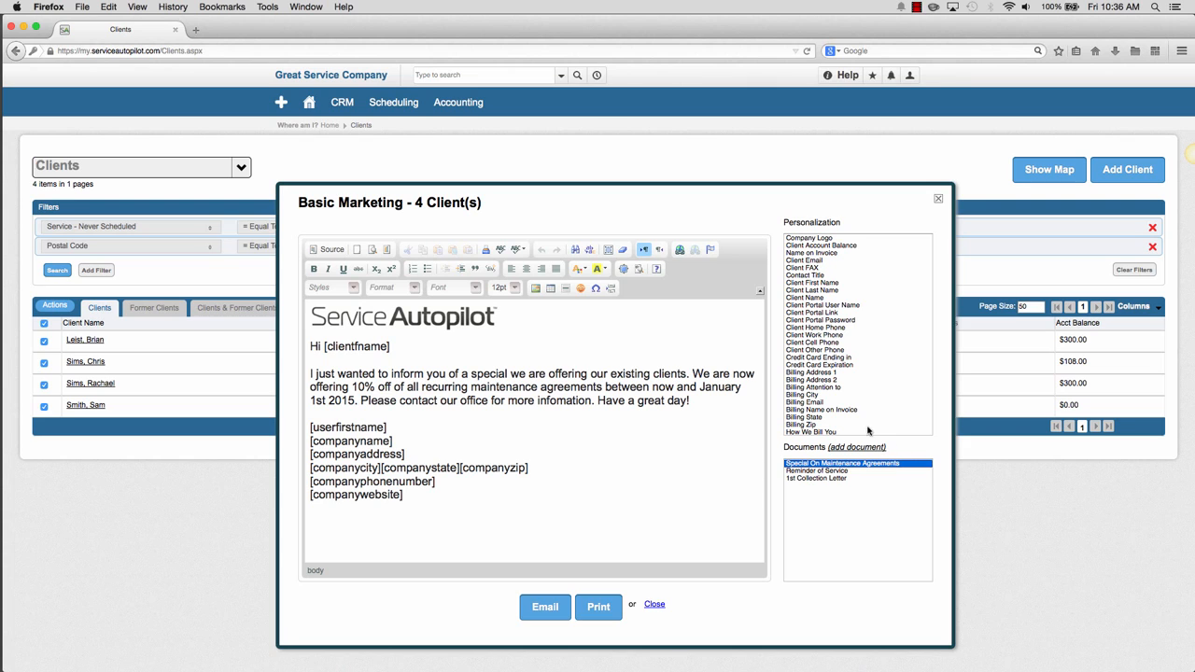
pyautogui.click(938, 199)
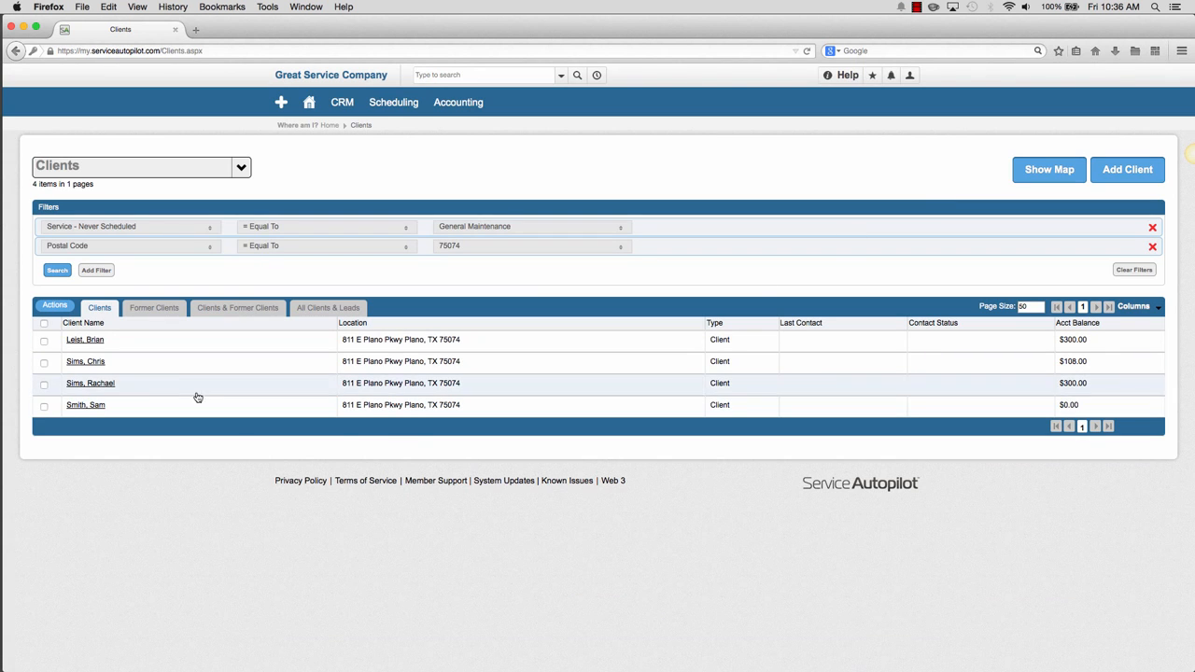
# - Select all the filtered clients and open Bulk Create for them
pyautogui.click(43, 324)
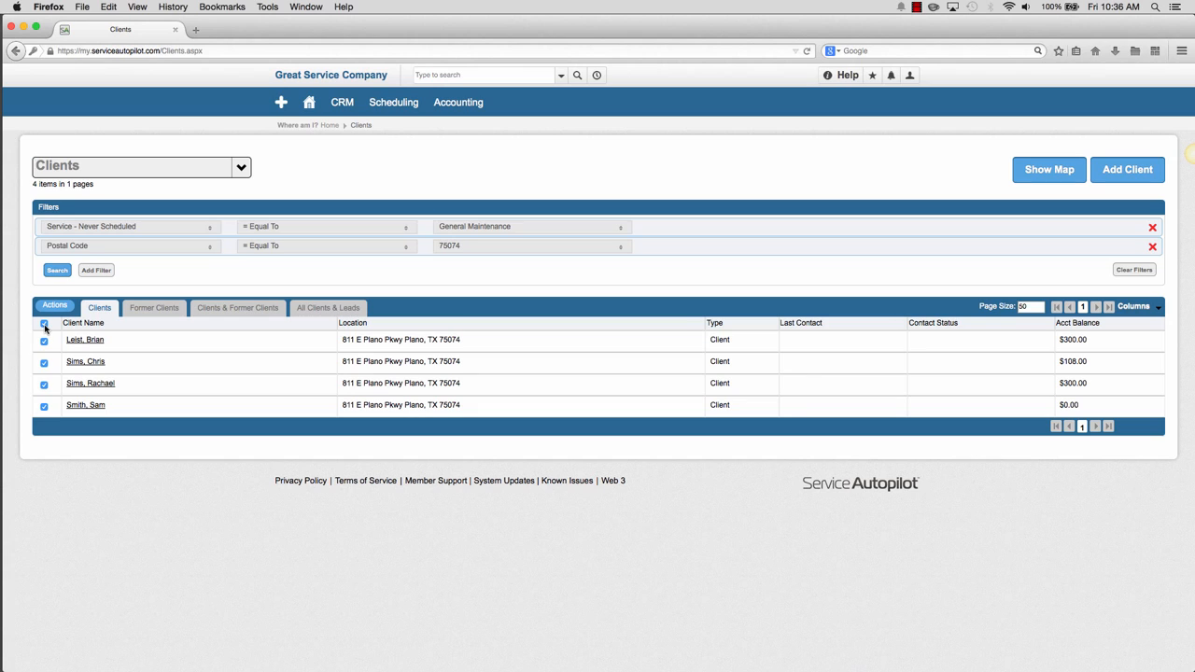
pyautogui.click(54, 307)
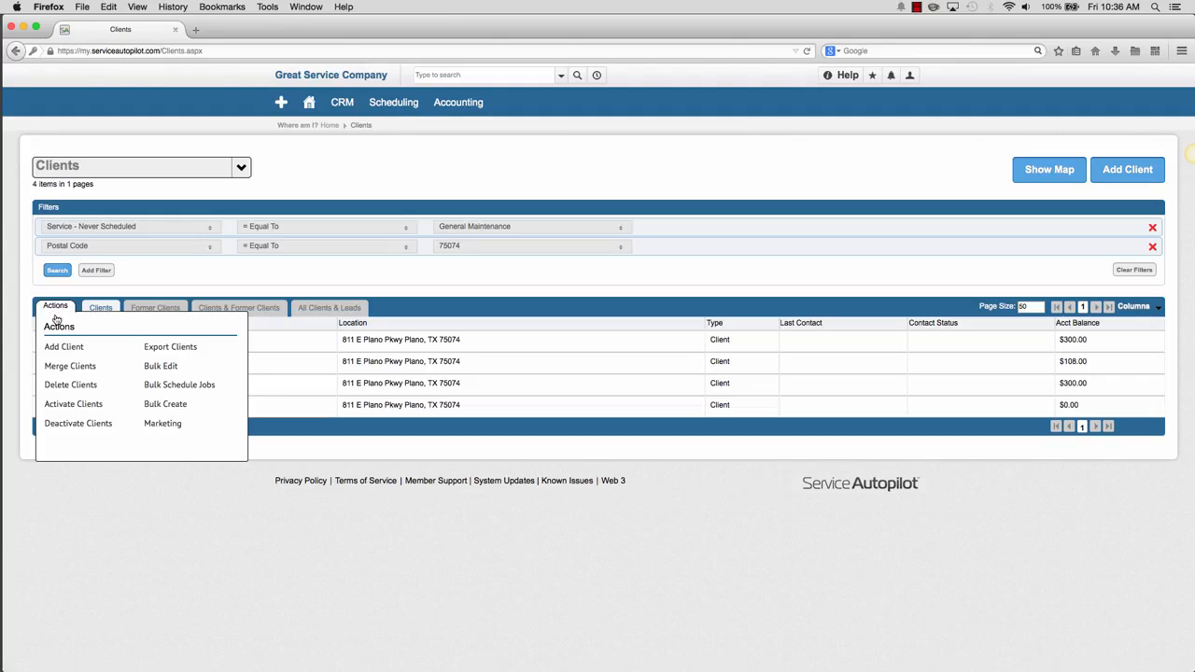
pyautogui.click(149, 405)
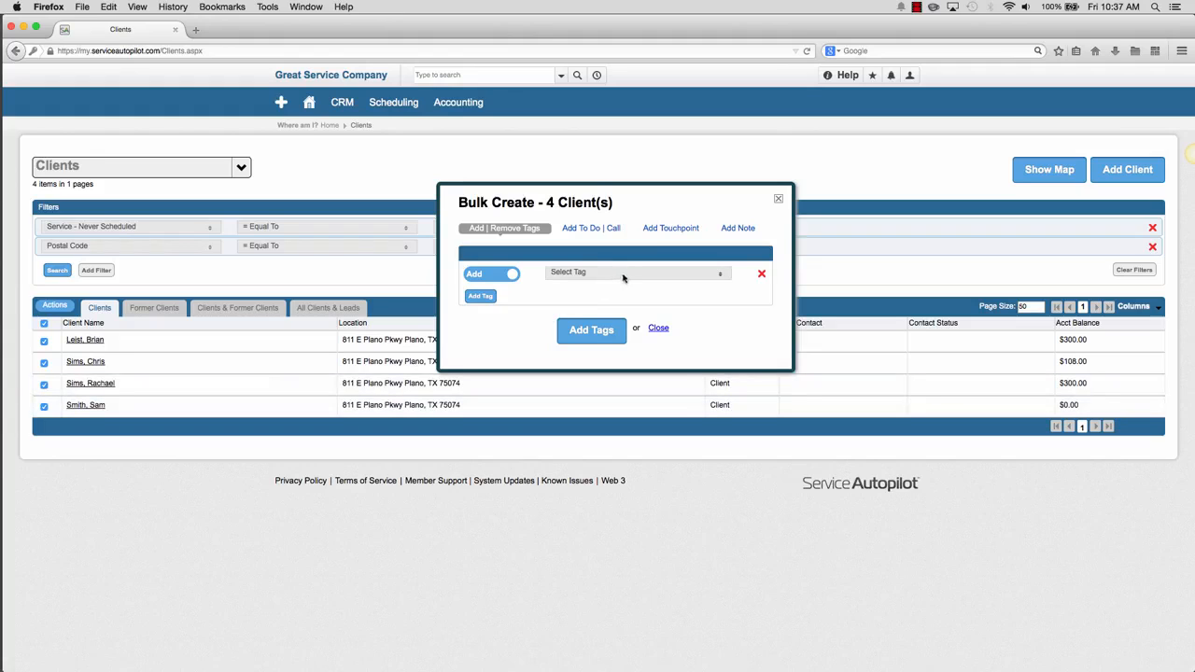
# - Try a second tag row set to Shop Hot in Bulk Create, remove it, and view the remaining row's tag choices
pyautogui.click(485, 297)
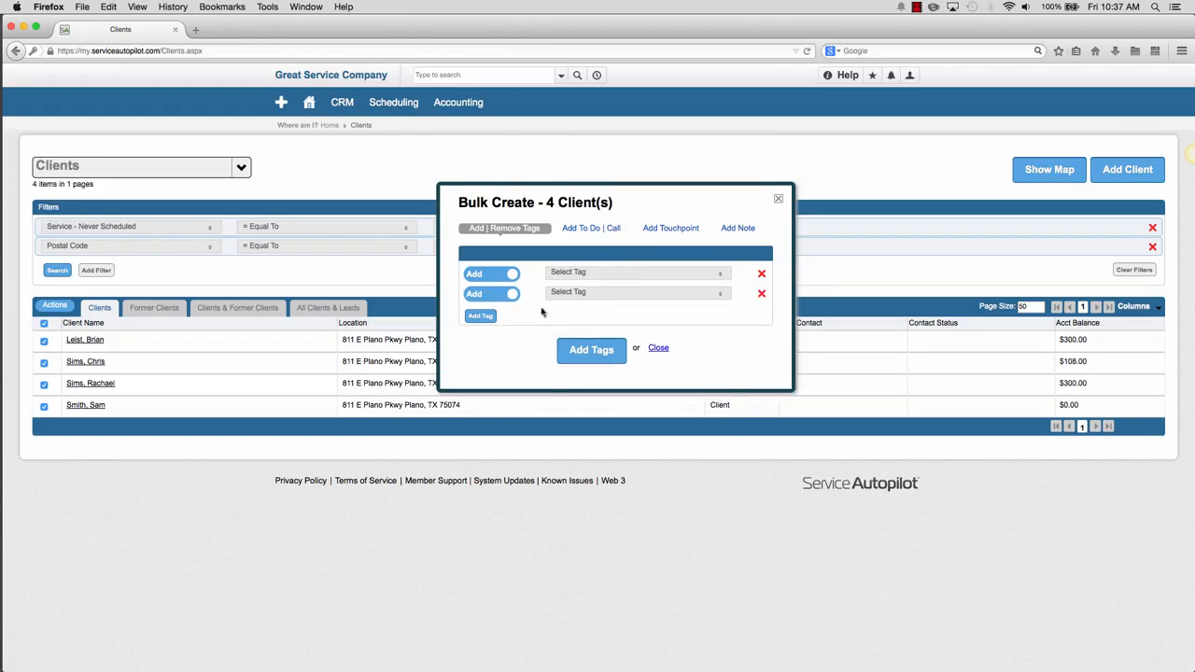
pyautogui.click(590, 296)
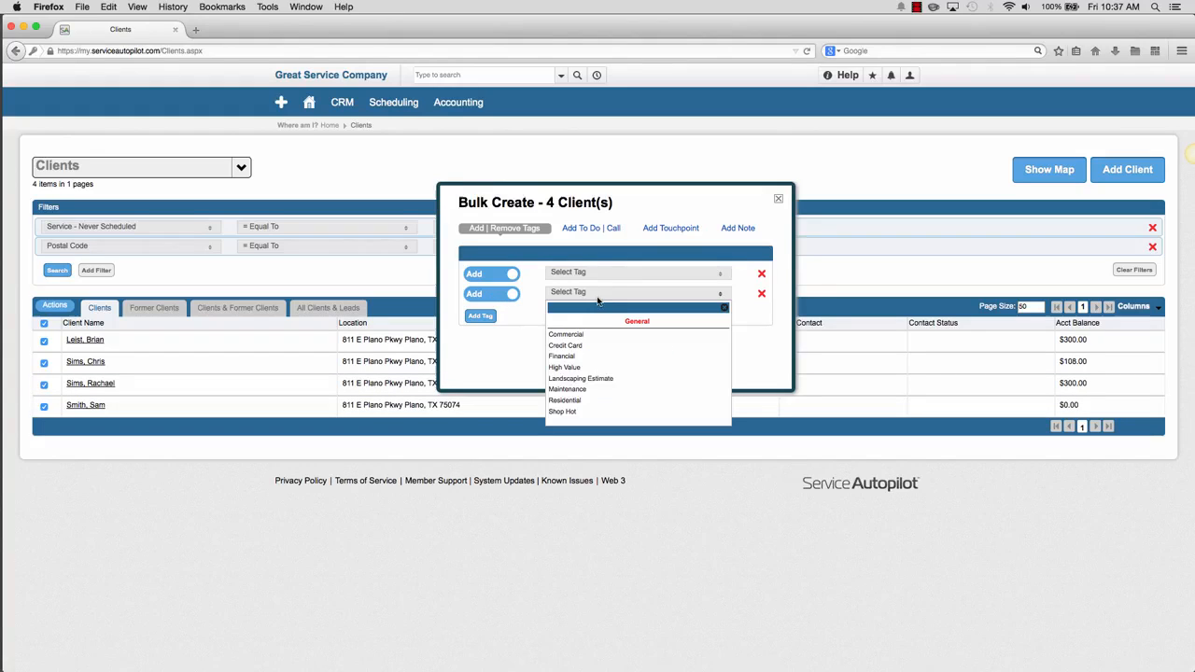
pyautogui.click(589, 413)
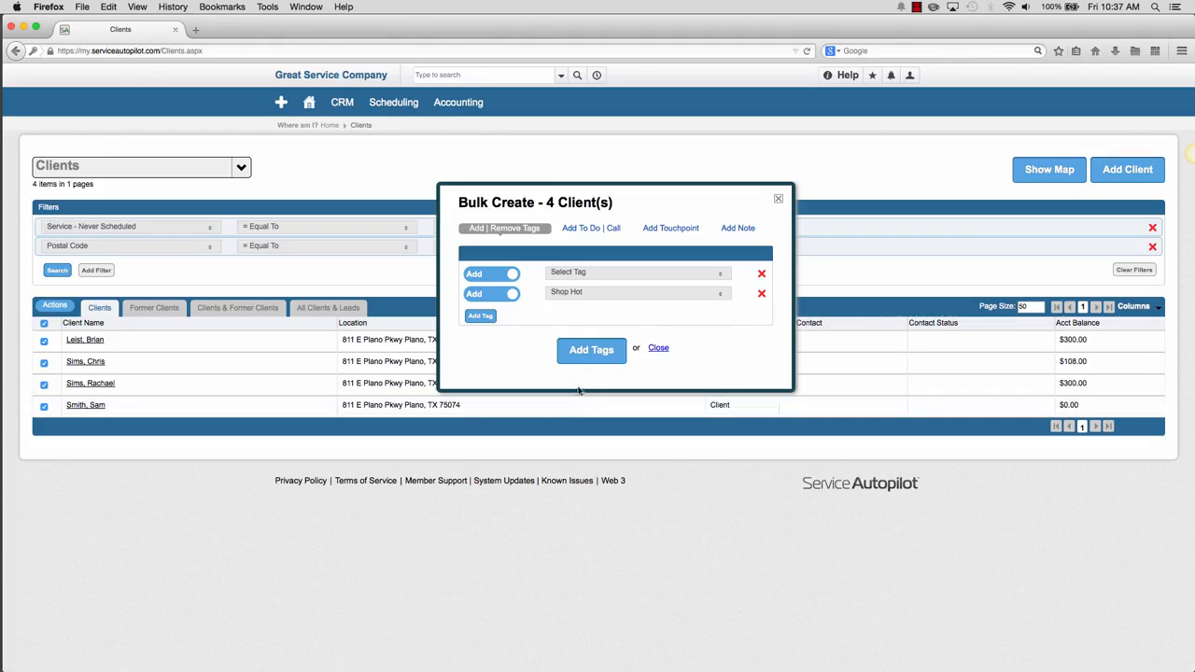
pyautogui.click(761, 293)
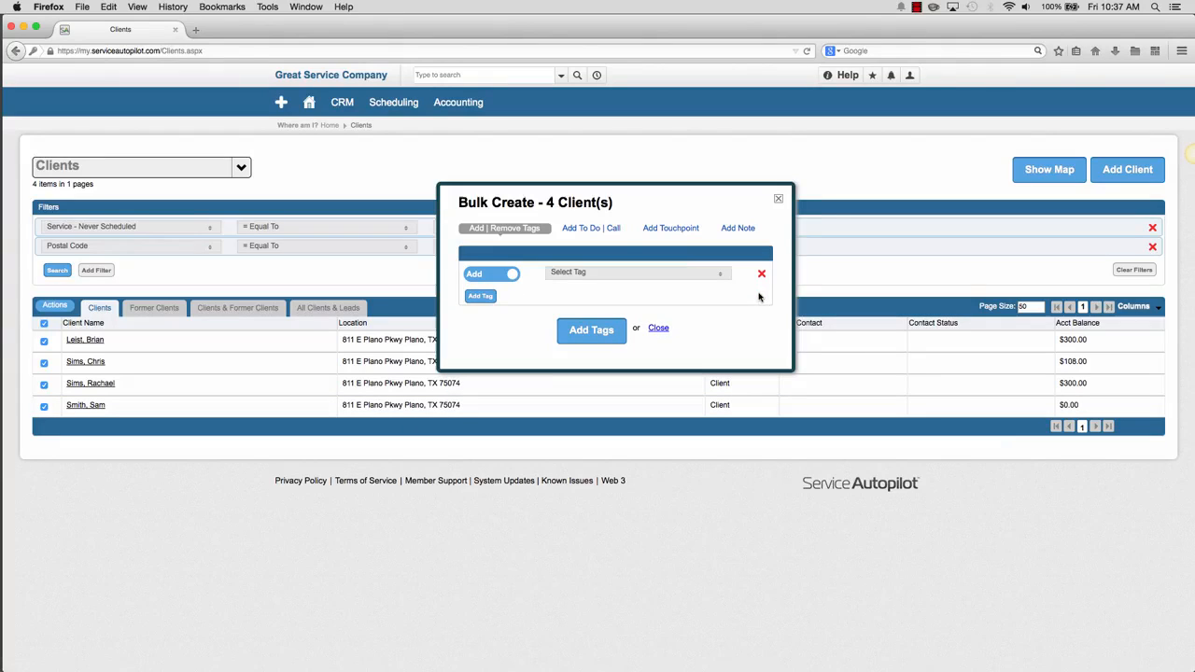
pyautogui.click(687, 272)
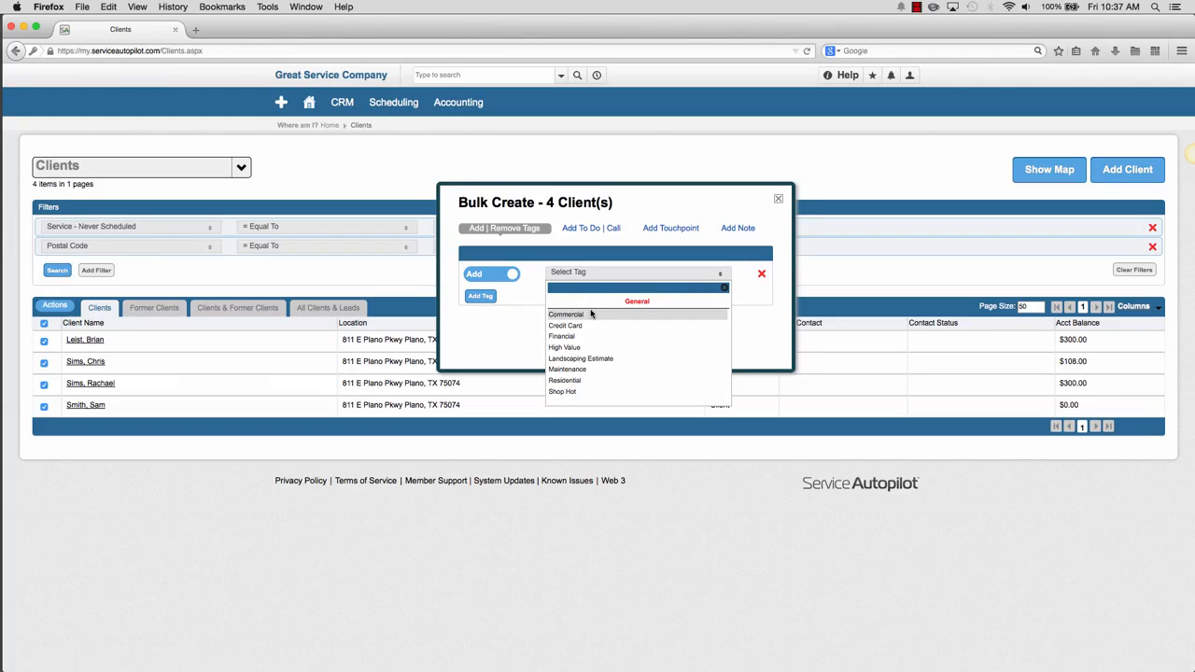
pyautogui.click(497, 323)
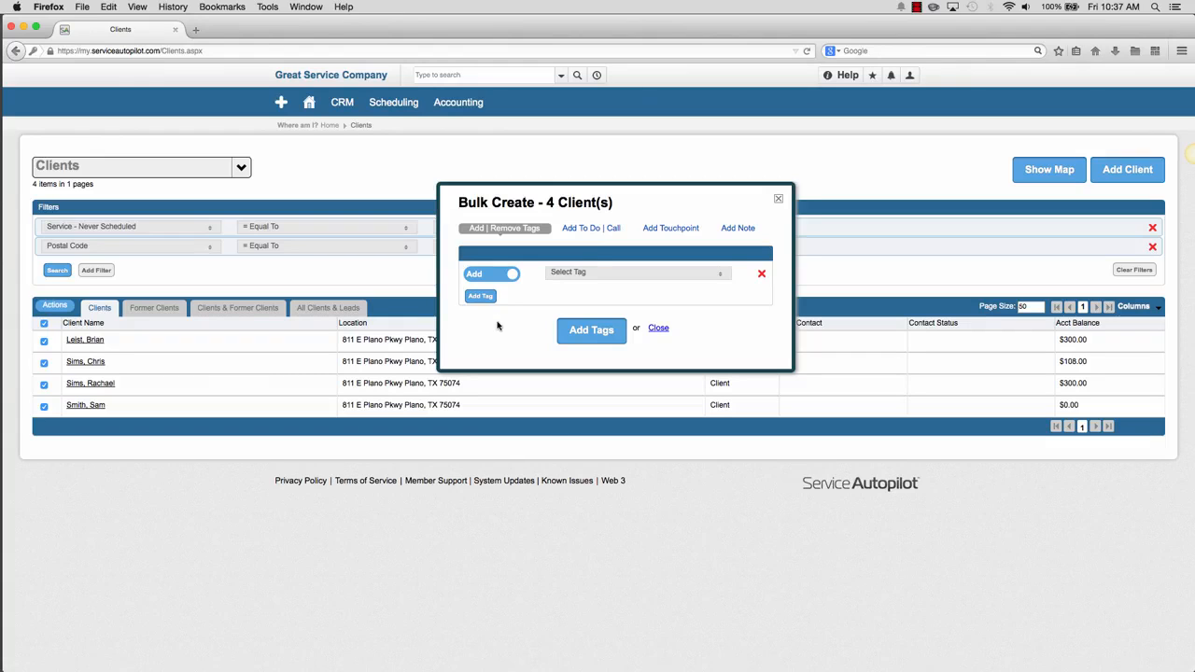
# - Draft a bulk to-do of type Marketing with the description "Follow up on email blast for maintenance"
pyautogui.click(594, 228)
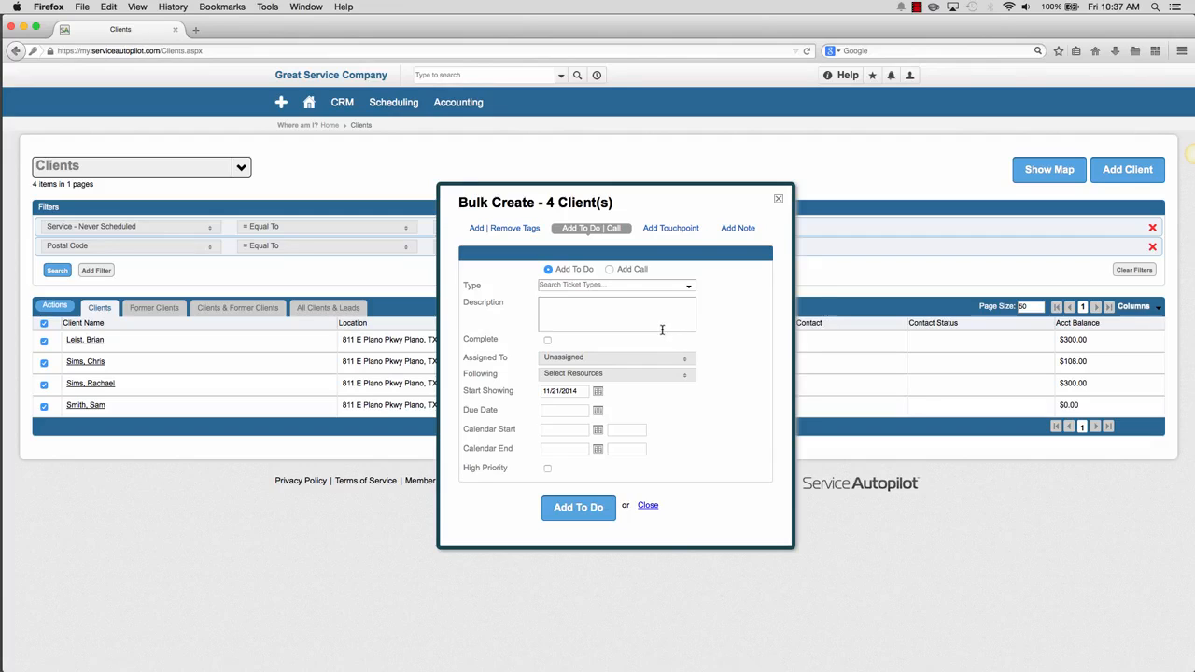
pyautogui.click(687, 286)
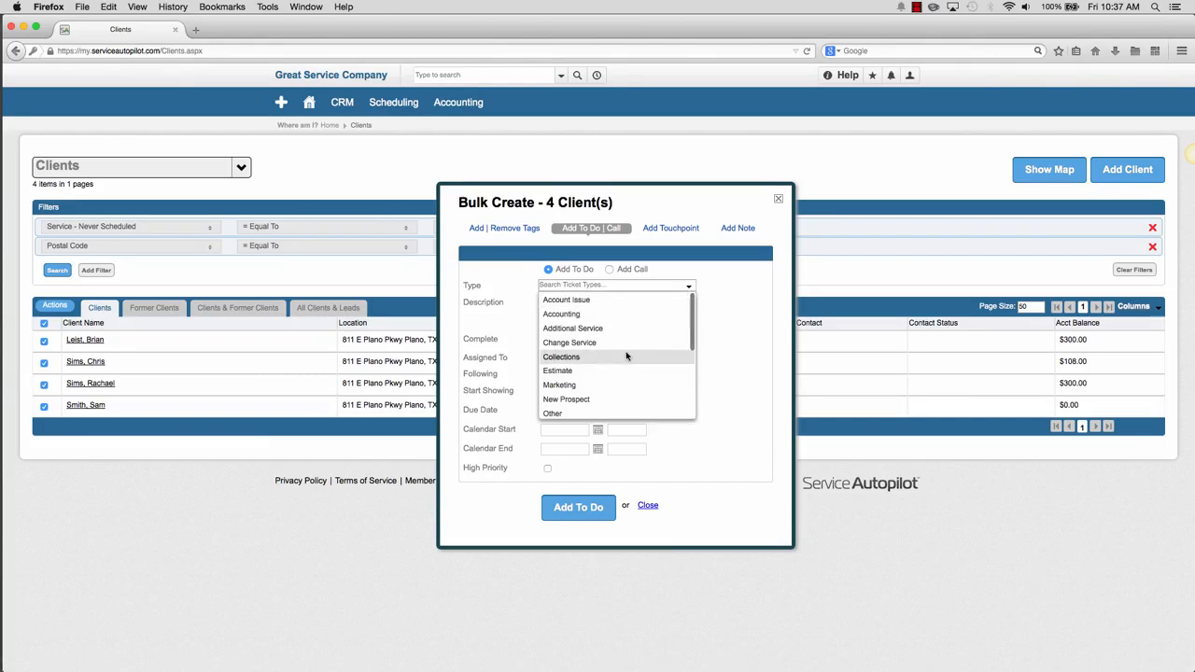
pyautogui.scroll(-2, 627, 356)
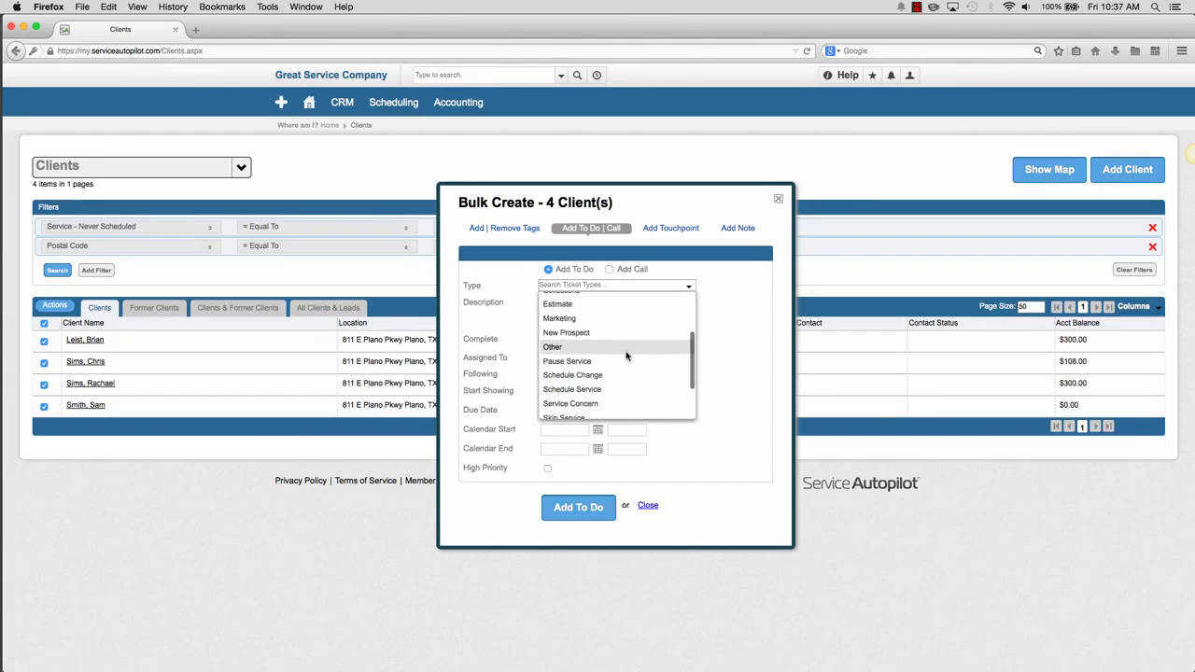
pyautogui.click(567, 354)
pyautogui.click(591, 287)
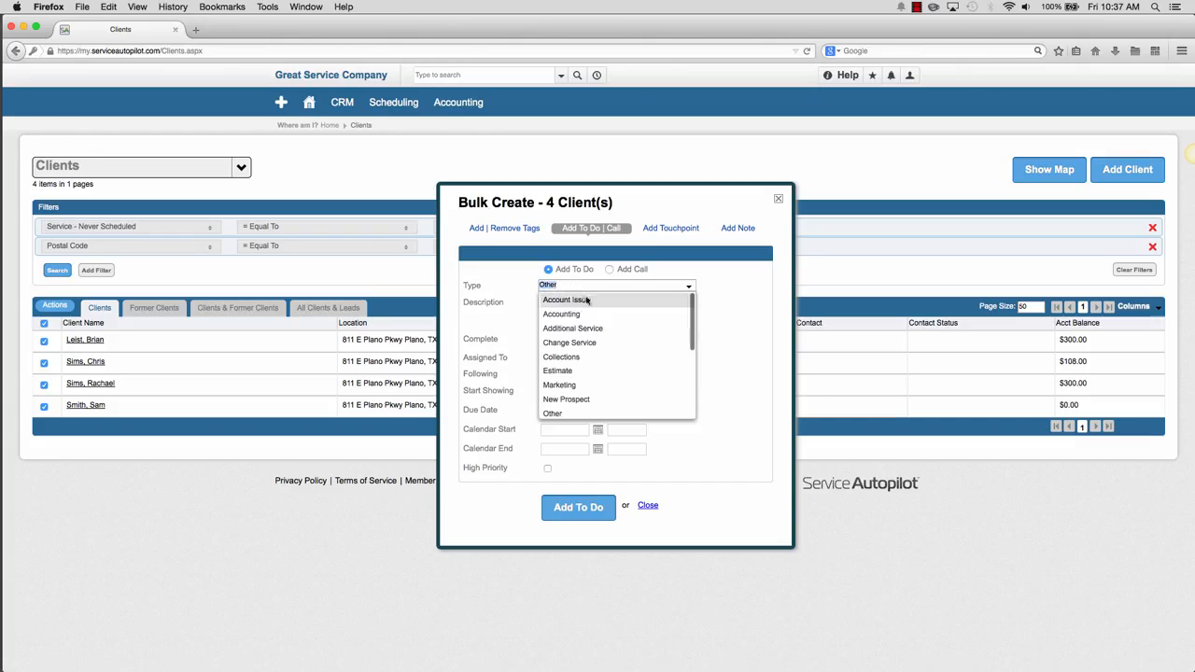
pyautogui.scroll(-1, 579, 336)
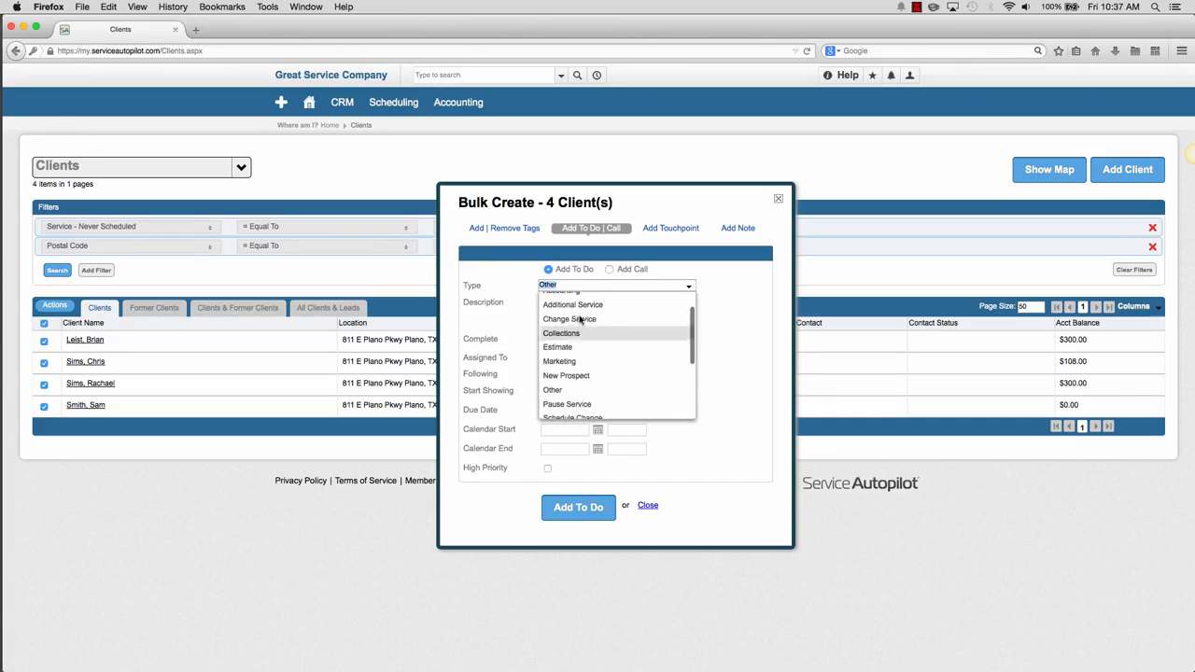
pyautogui.click(564, 359)
pyautogui.click(568, 316)
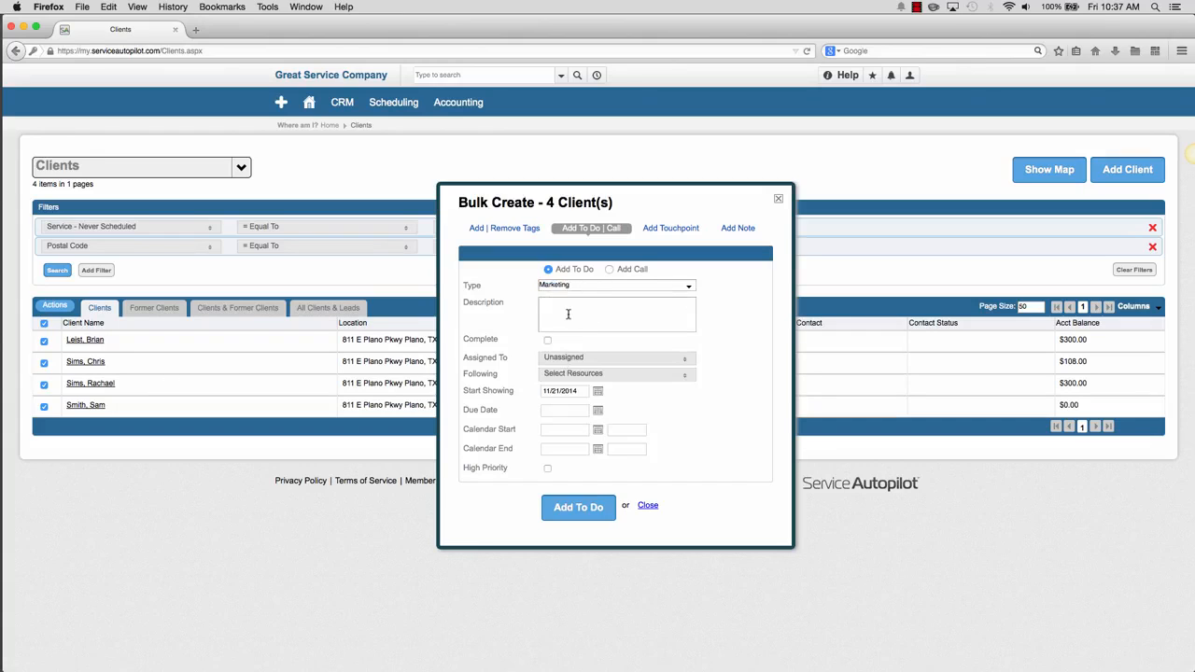
pyautogui.write('Follow up on email blast for ')
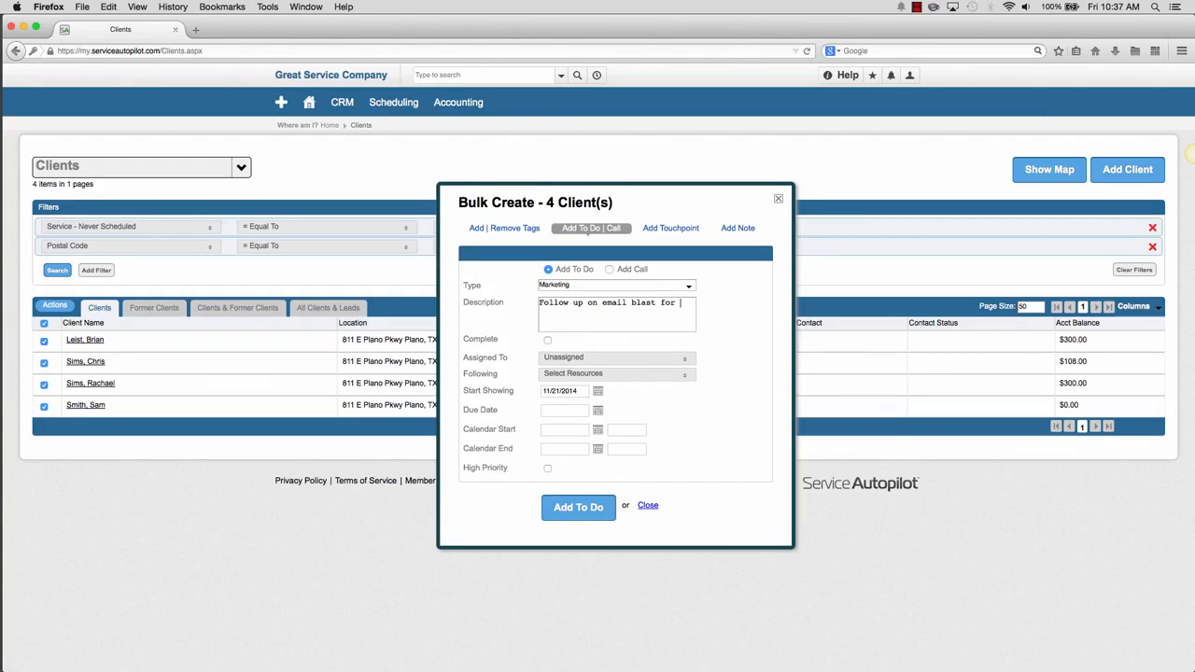
pyautogui.write('maintenance')
# - Assign the drafted to-do to Great Owner and set Project Manager as its follower
pyautogui.click(582, 360)
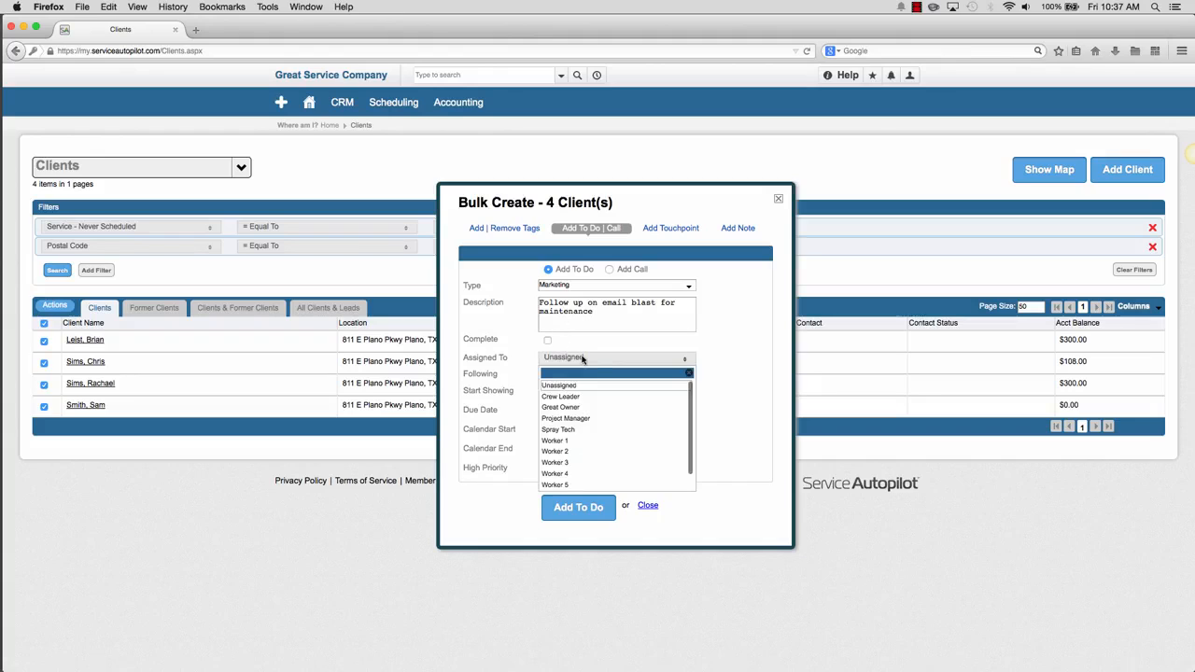
pyautogui.click(586, 408)
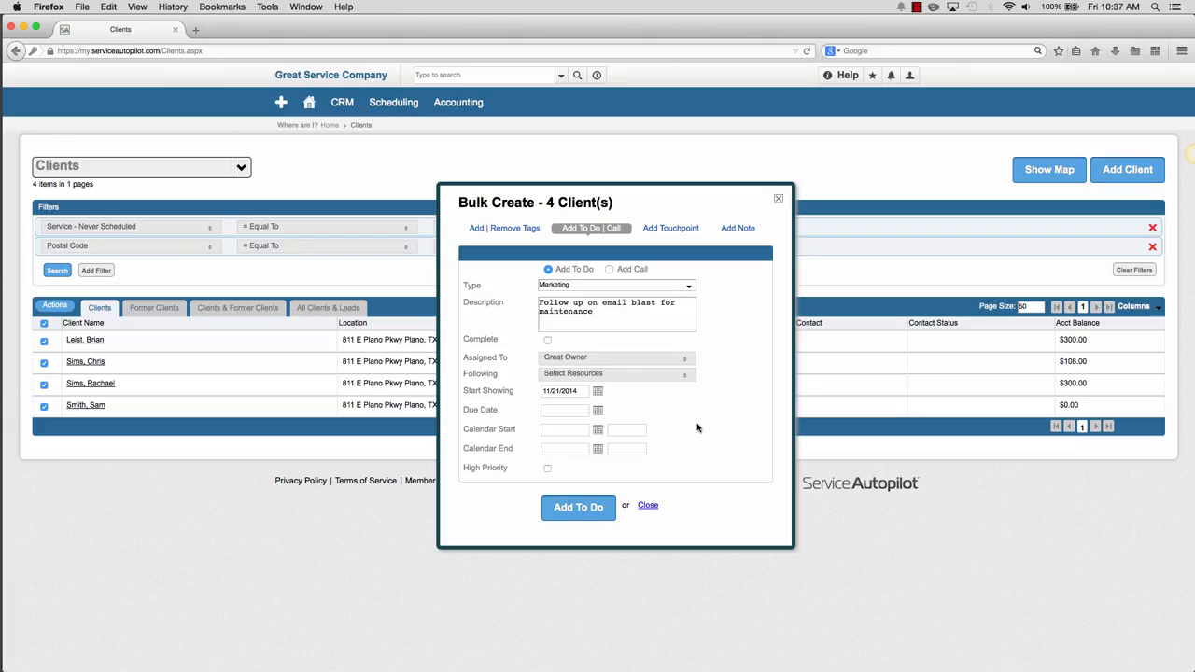
pyautogui.click(636, 373)
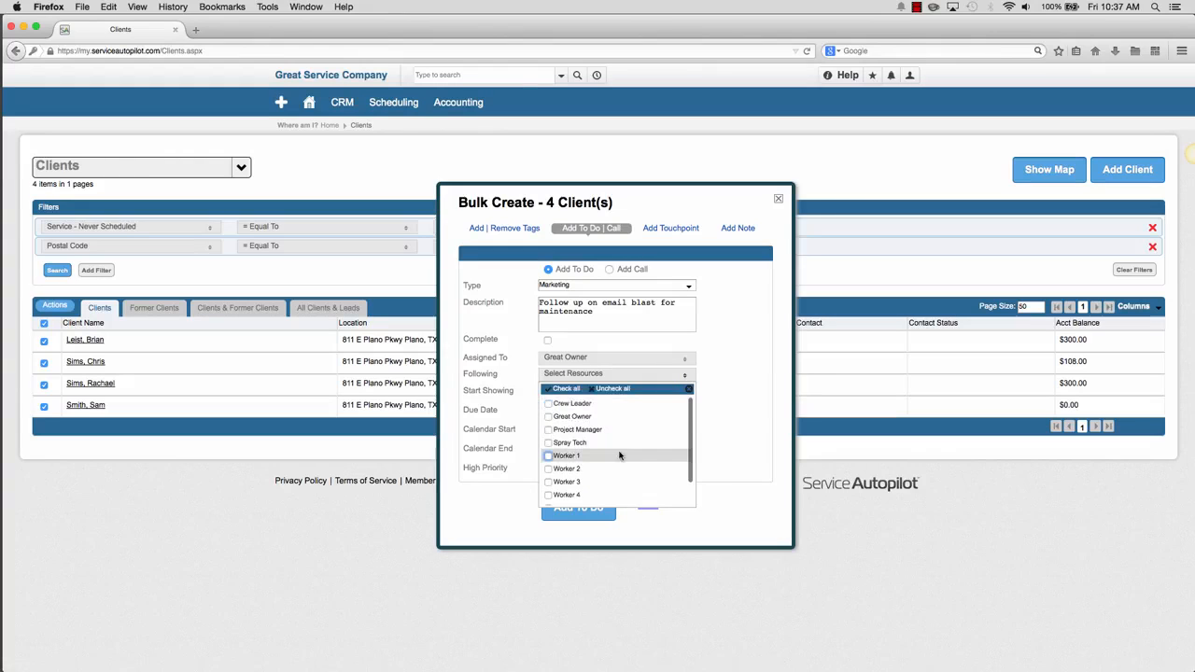
pyautogui.scroll(-2, 619, 456)
pyautogui.scroll(2, 620, 456)
pyautogui.click(551, 429)
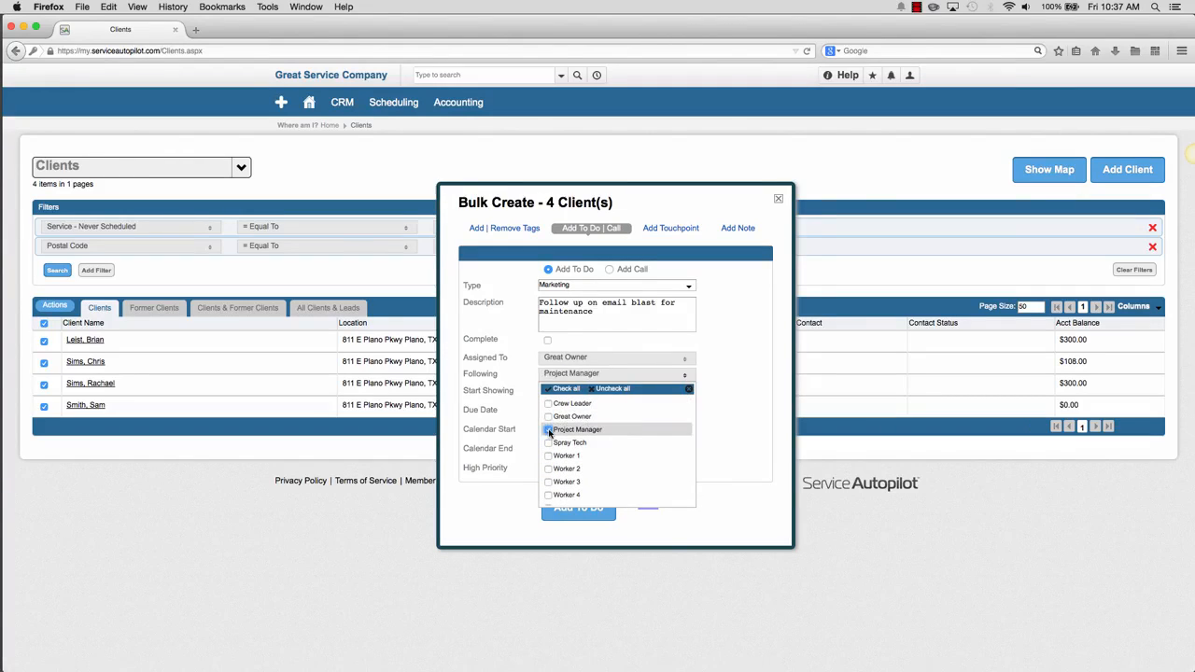
pyautogui.click(755, 365)
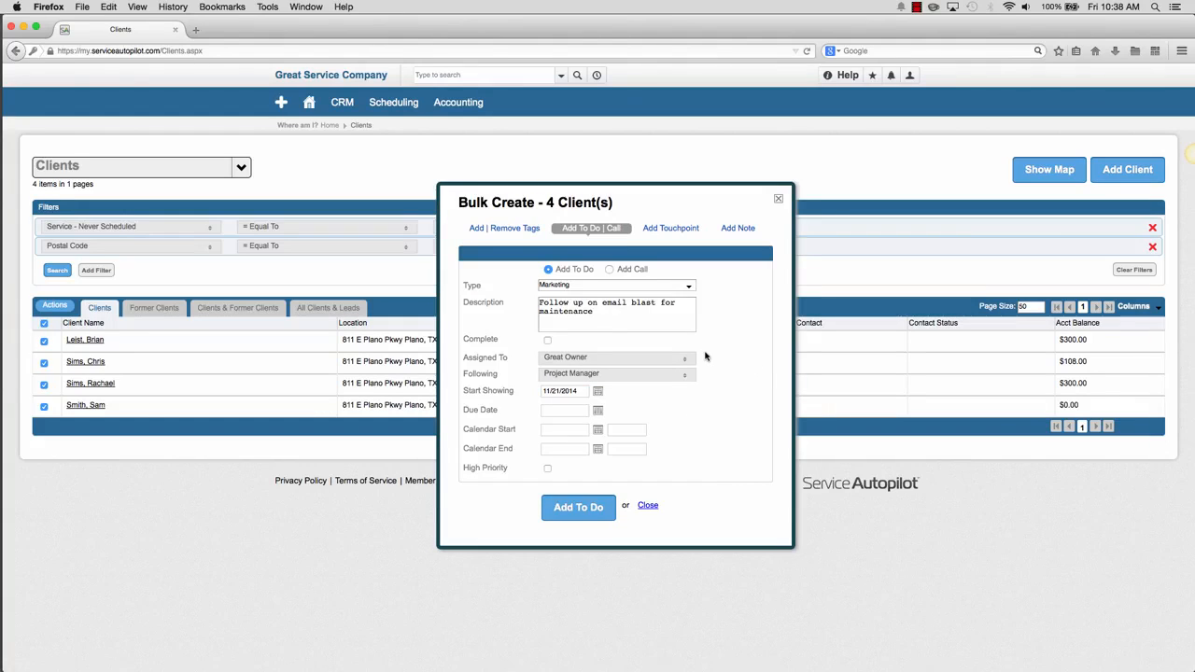
# - View the bulk note form and close Bulk Create without adding the to-do or a note
pyautogui.click(738, 229)
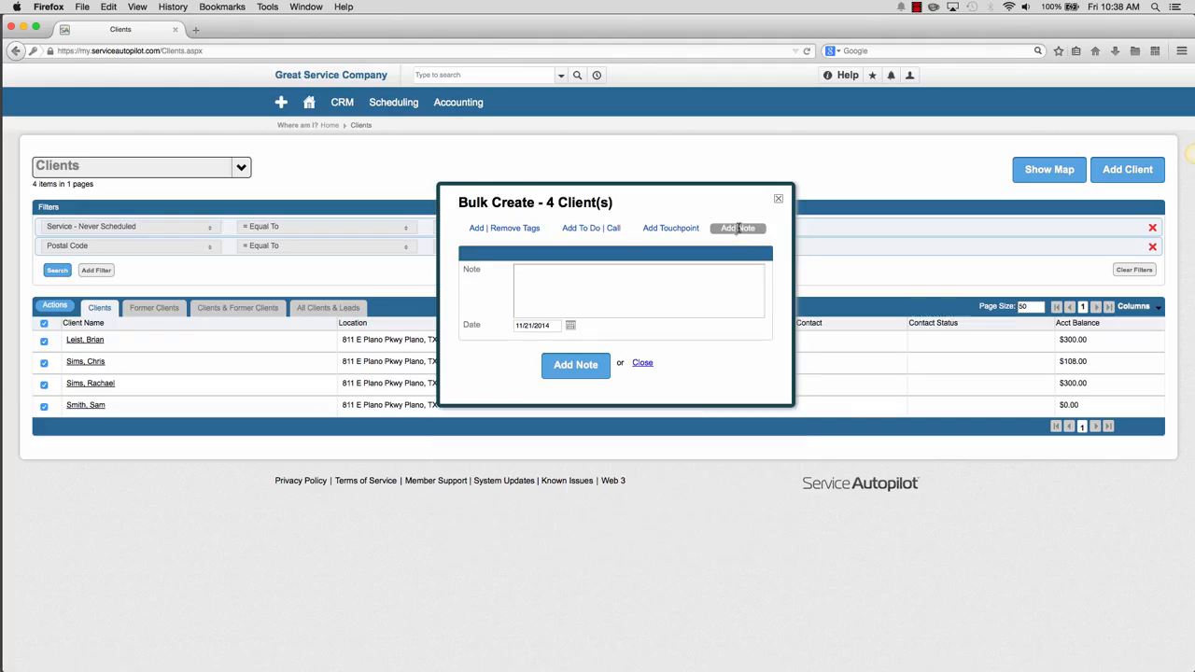
pyautogui.click(666, 281)
pyautogui.click(778, 200)
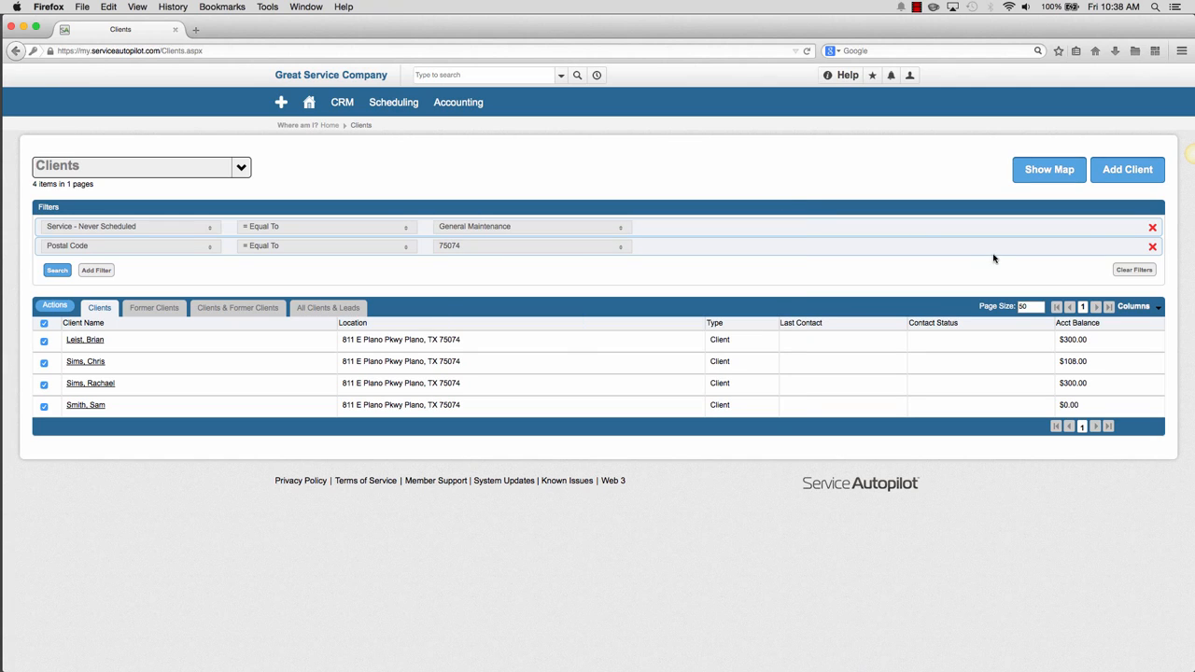
# - Remove the never-scheduled service and postal code filters and add a filter on Contract Expires Date instead
pyautogui.click(1153, 228)
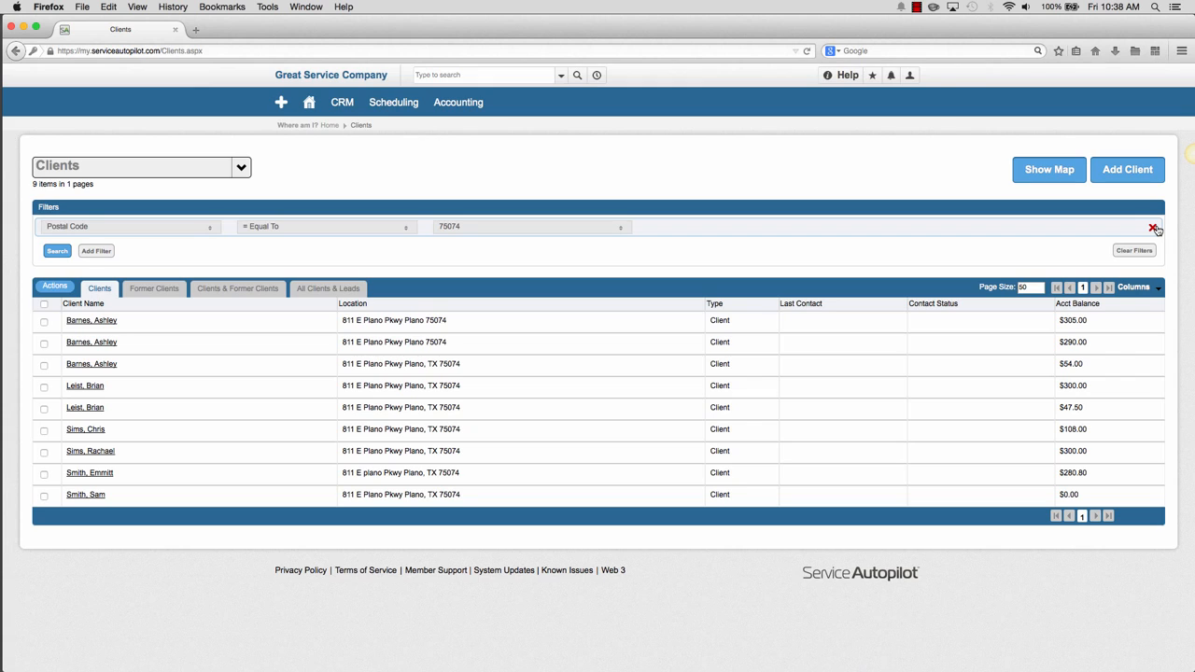
pyautogui.click(1153, 228)
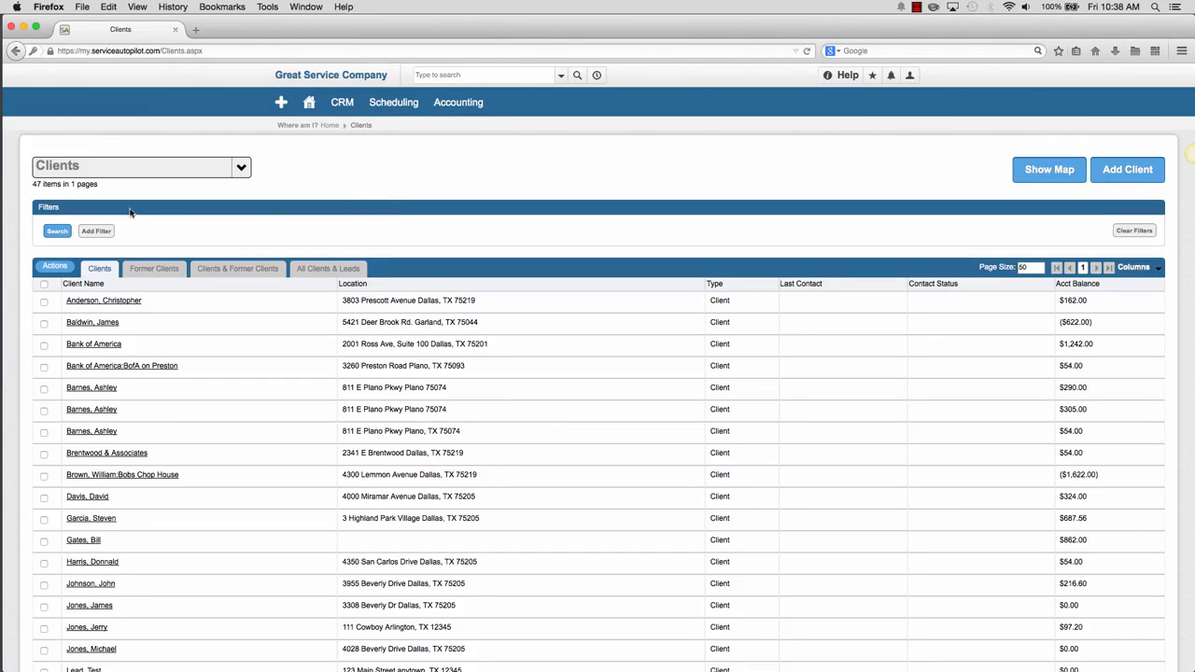
pyautogui.click(95, 230)
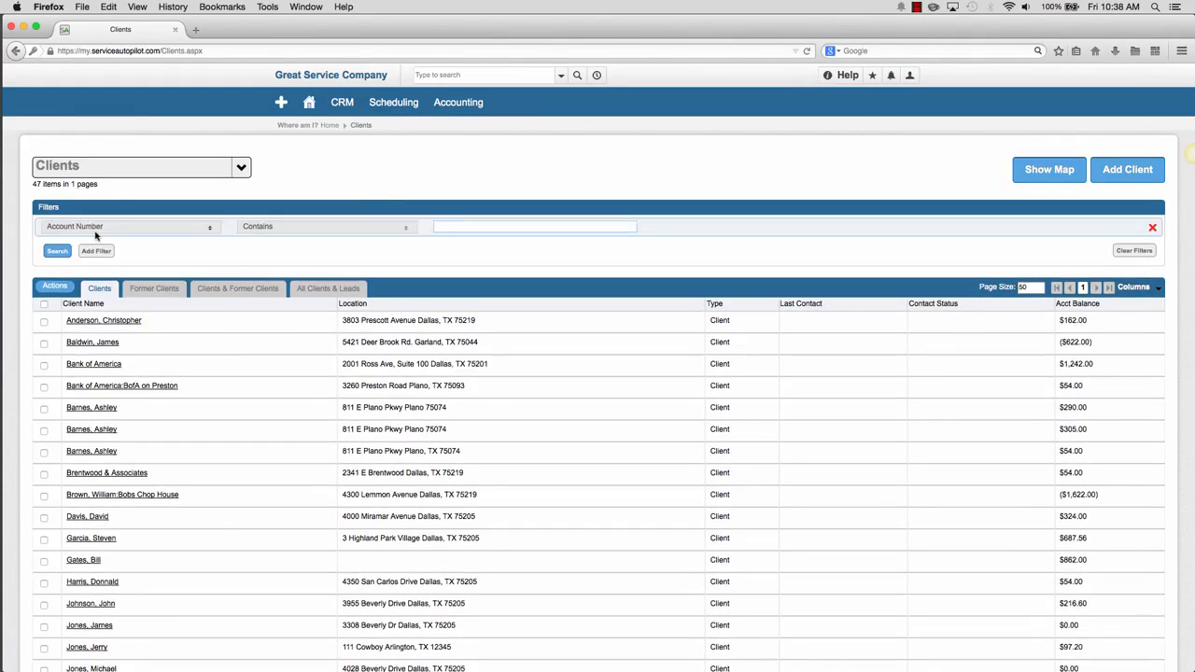
pyautogui.click(97, 229)
pyautogui.scroll(-2, 118, 306)
pyautogui.scroll(-1, 118, 307)
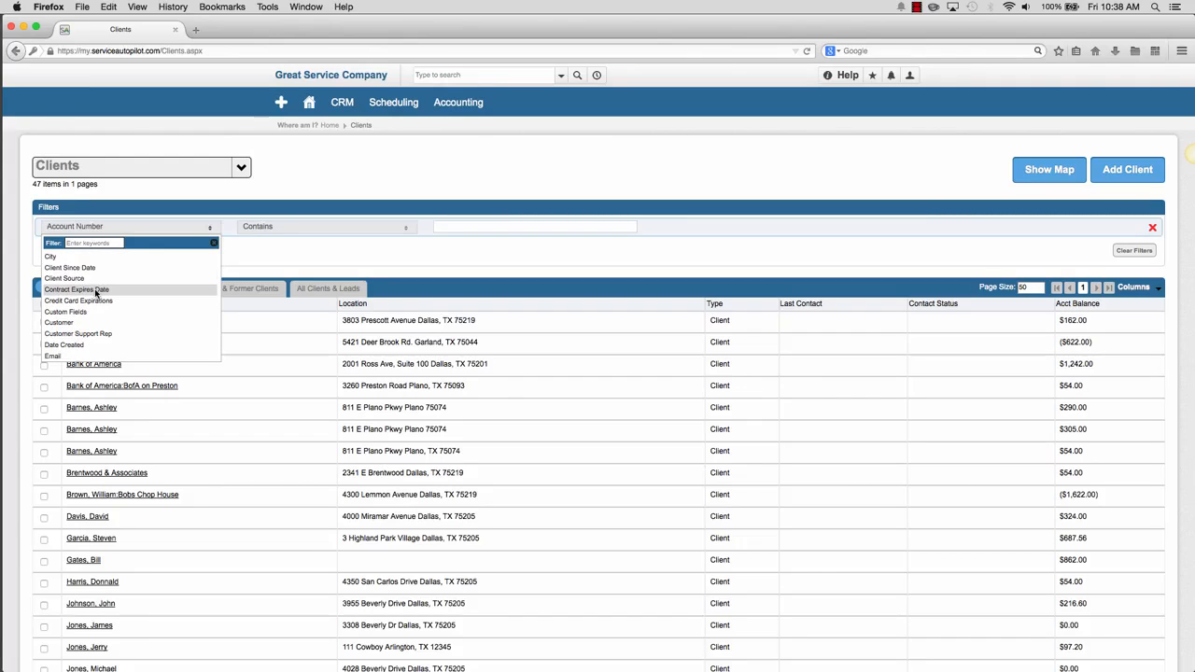
pyautogui.click(96, 292)
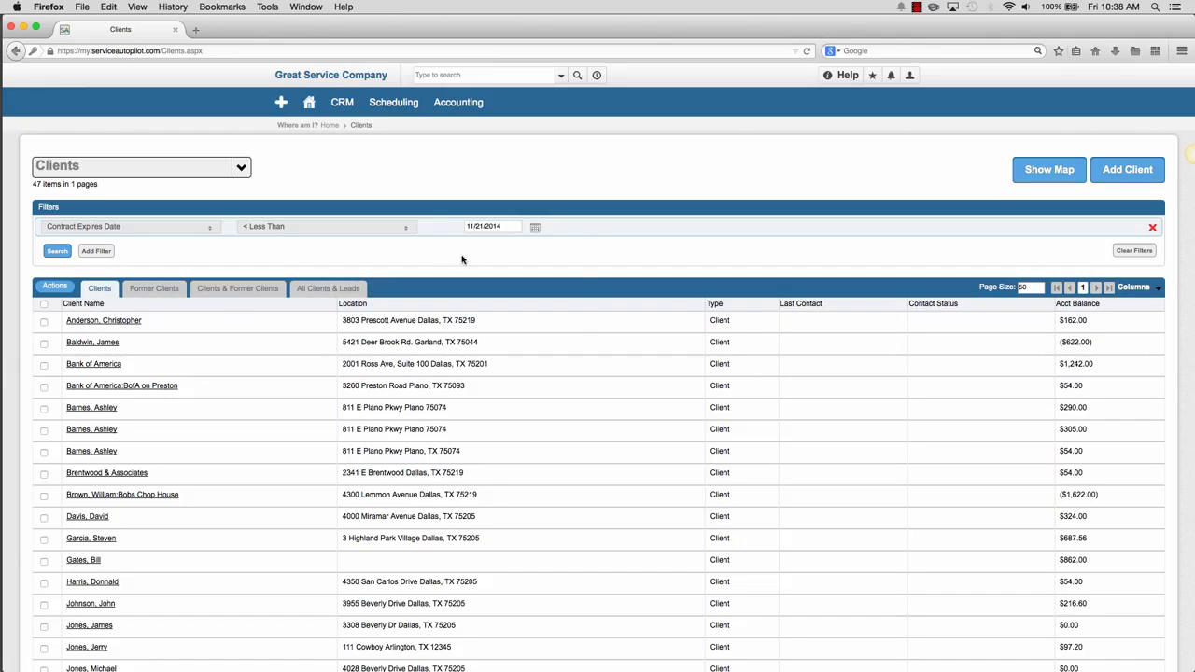
# - Set the Contract Expires Date filter to less than 12/31/2014 and run the client search
pyautogui.click(535, 227)
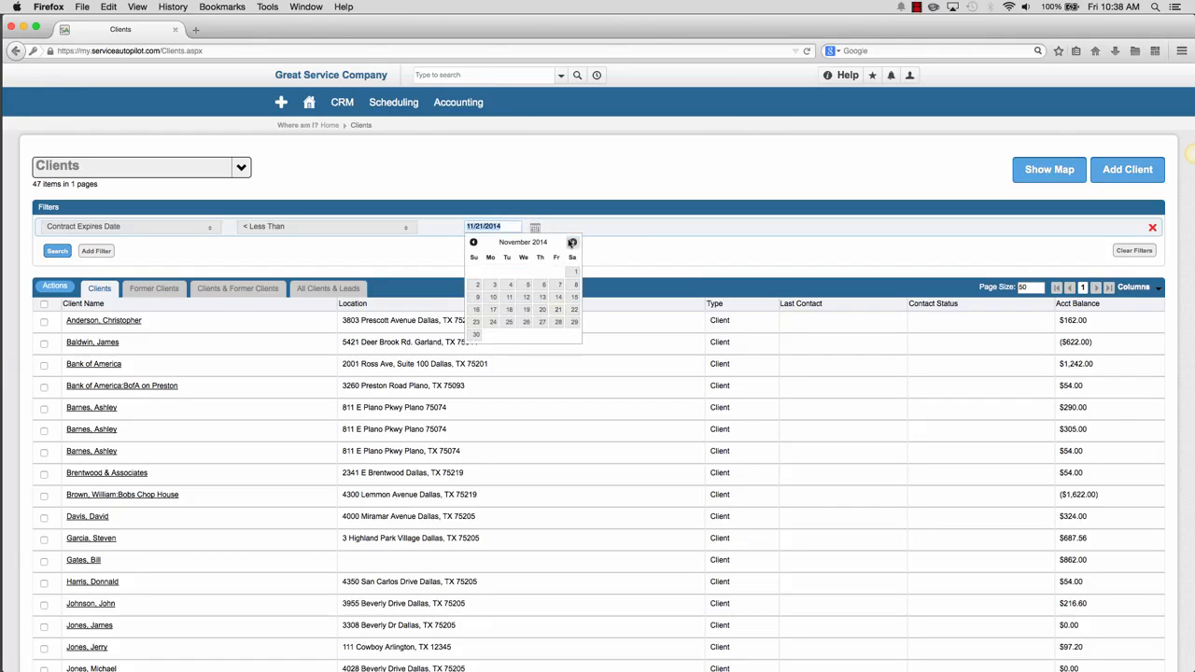
pyautogui.click(574, 243)
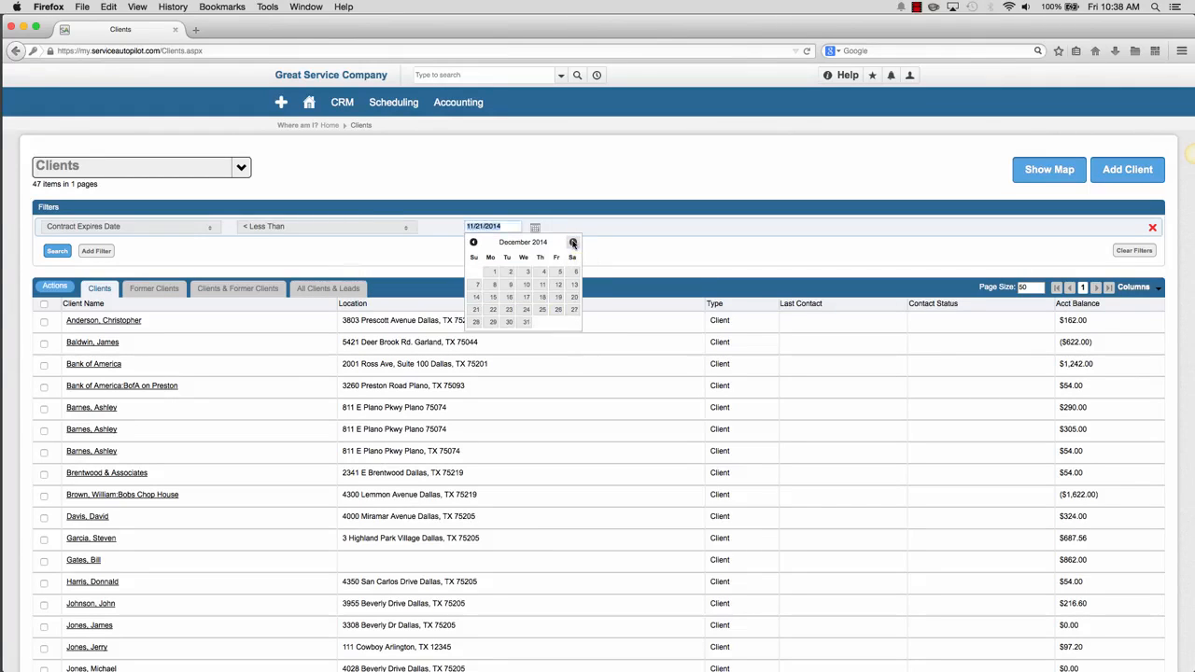
pyautogui.click(526, 322)
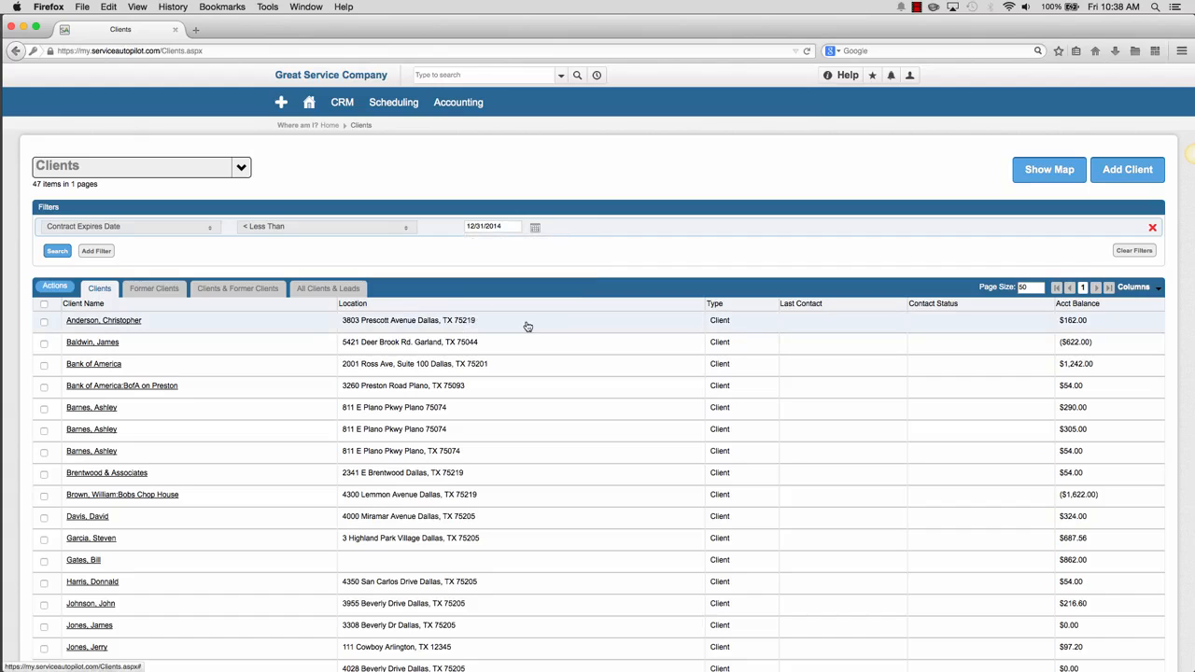
pyautogui.click(56, 252)
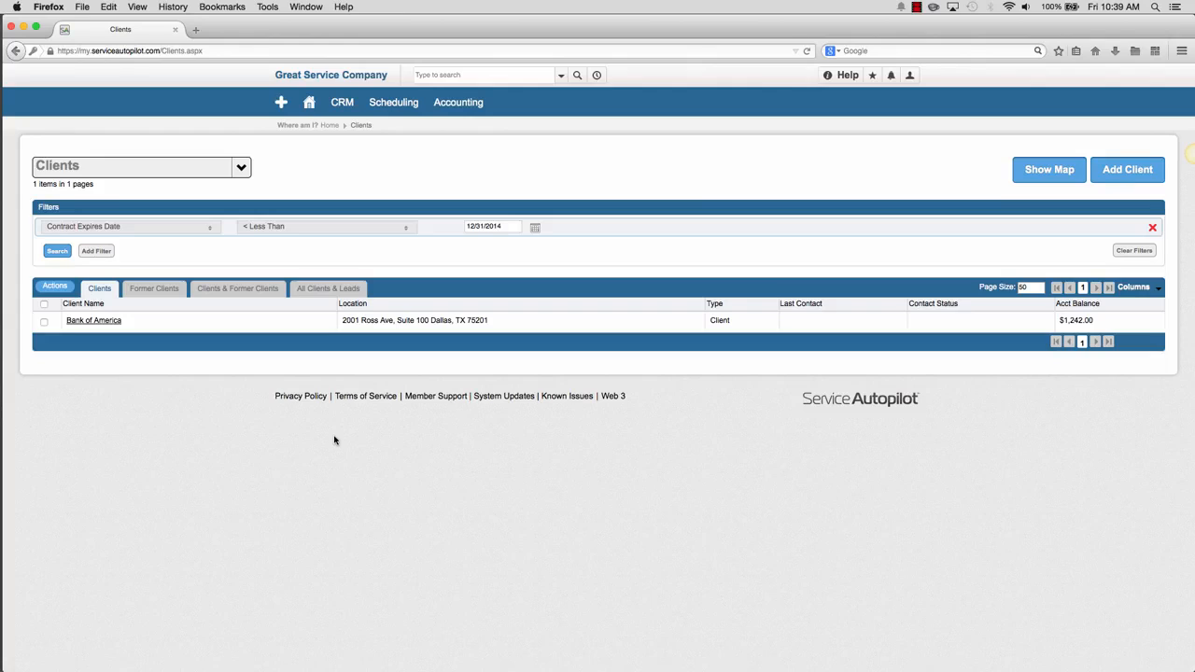
# - Select all filtered clients, view the to-do types available in the Bulk Create to-do form, and close it without adding anything
pyautogui.click(43, 305)
pyautogui.click(55, 287)
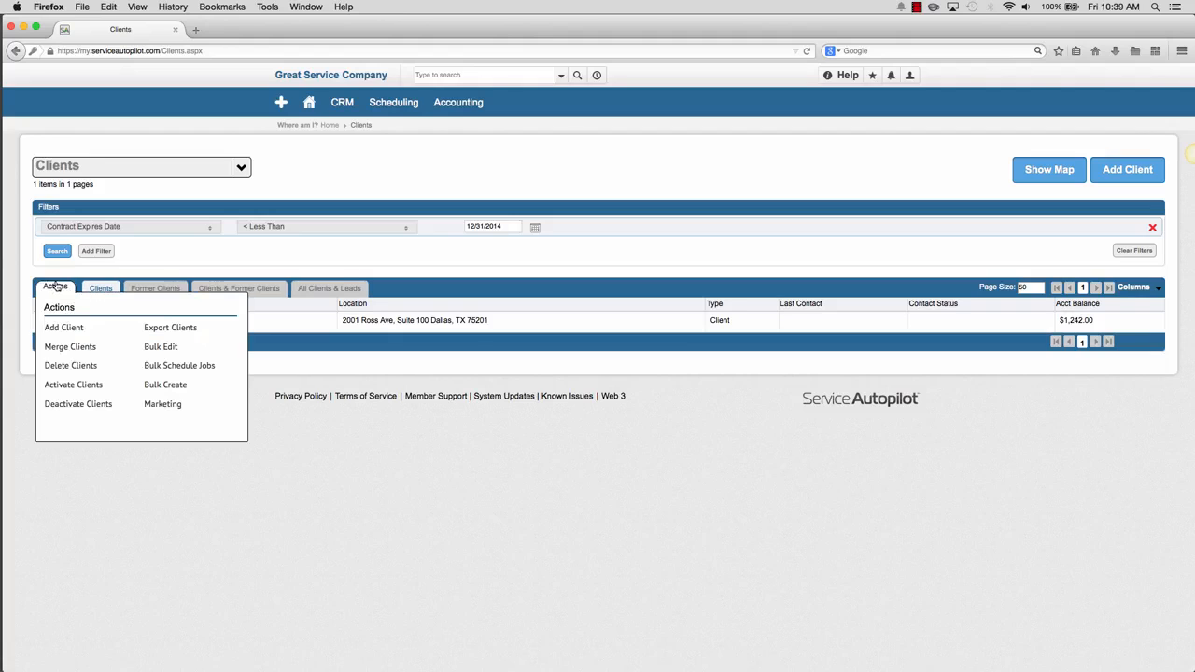
pyautogui.click(166, 384)
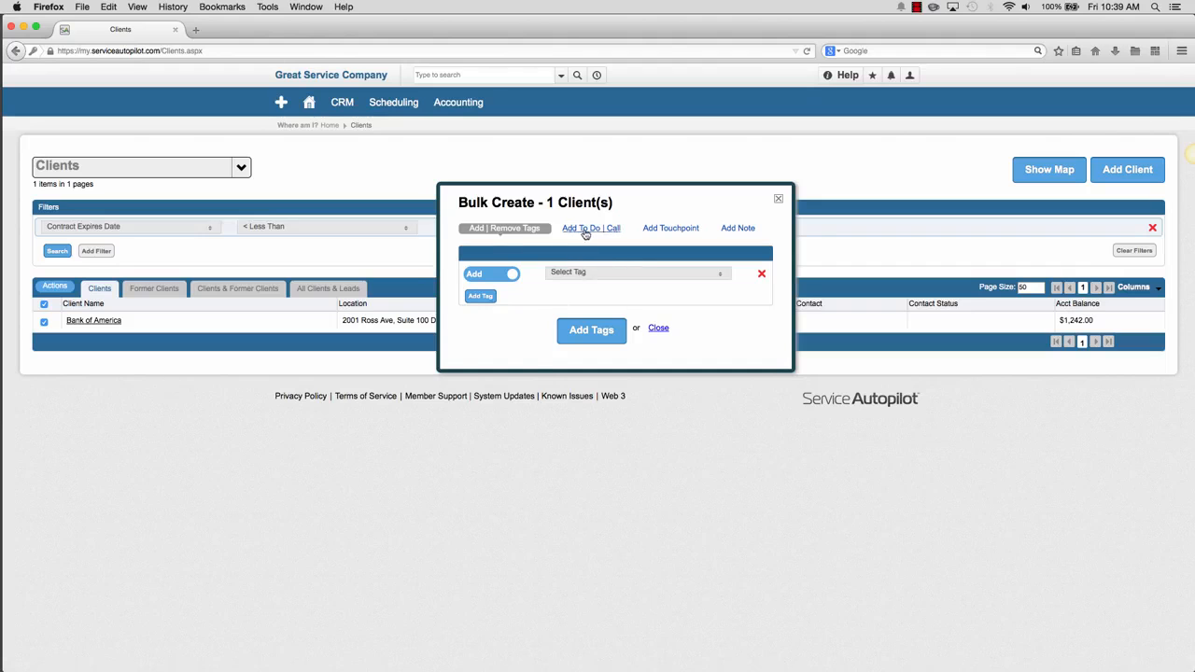
pyautogui.click(585, 232)
pyautogui.click(596, 286)
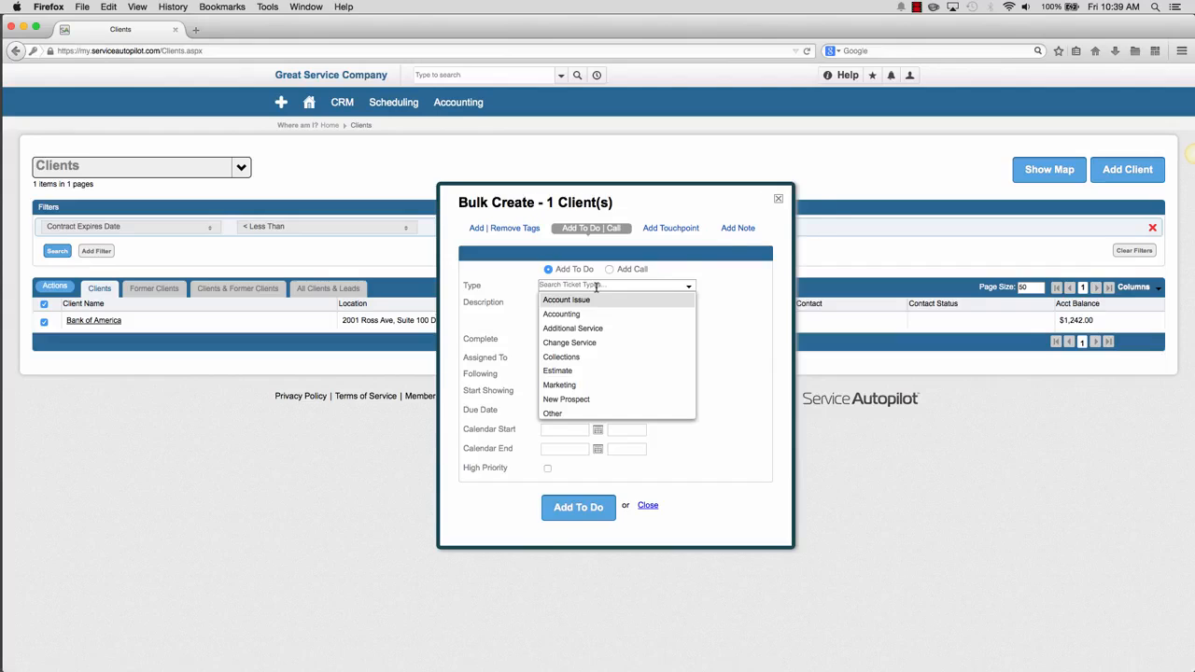
pyautogui.click(777, 199)
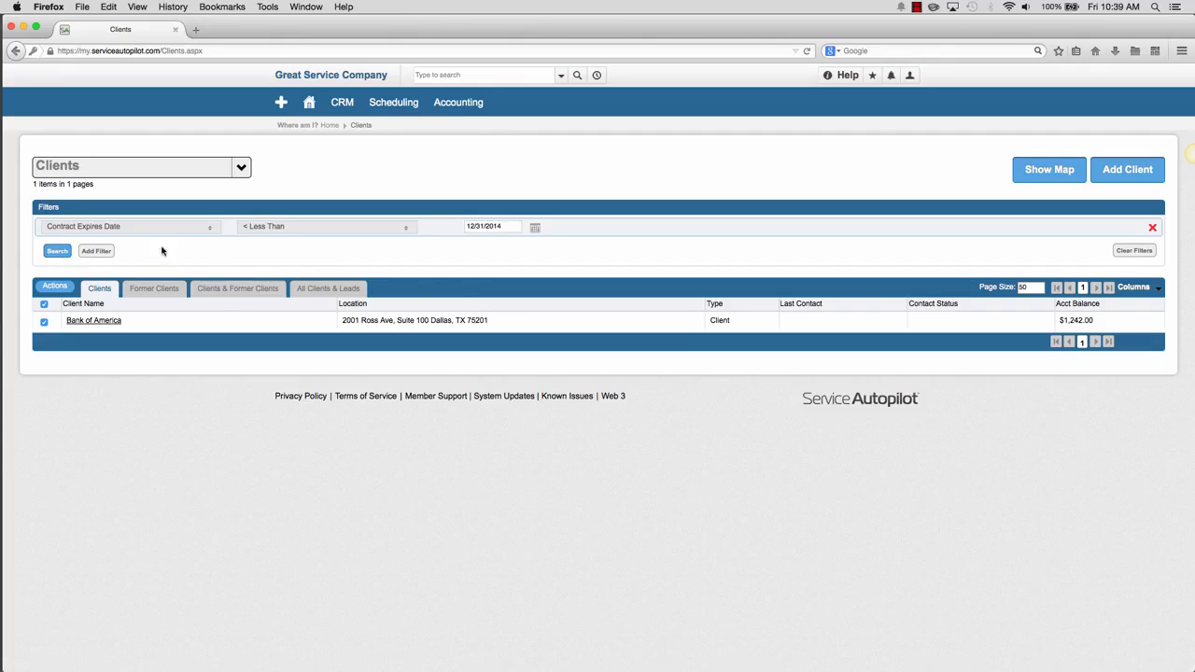
# - Look through the available client filter fields and change the Contract Expires Date filter to Balance
pyautogui.click(210, 230)
pyautogui.scroll(-3, 119, 285)
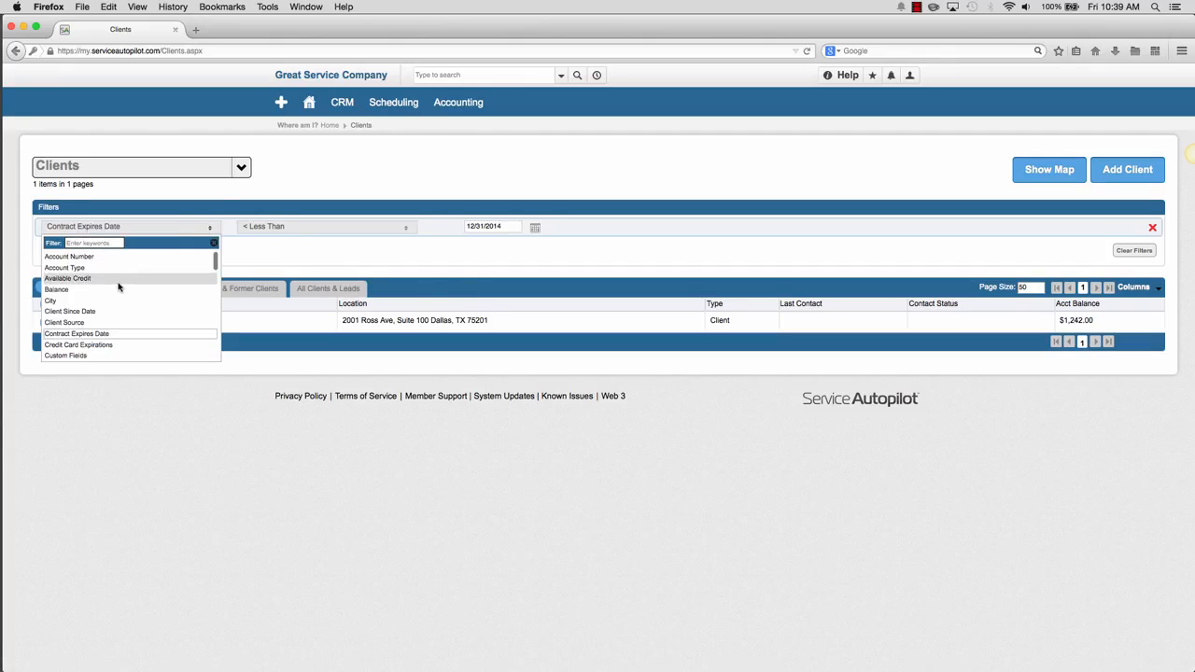
pyautogui.scroll(1, 113, 293)
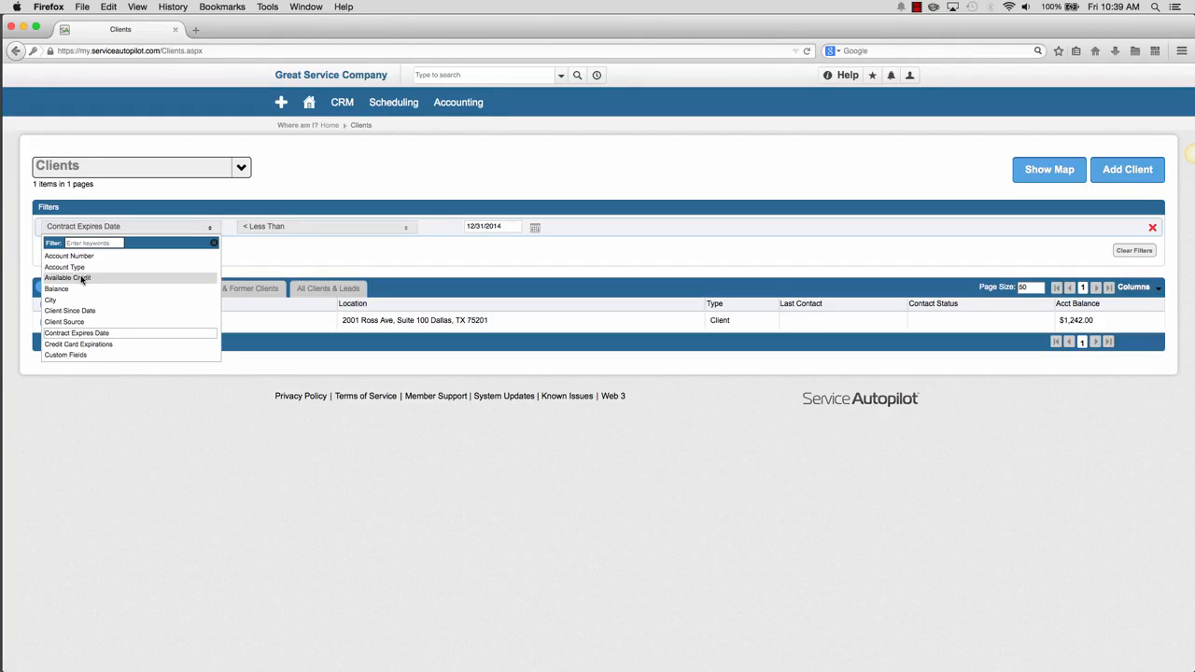
pyautogui.scroll(-5, 82, 304)
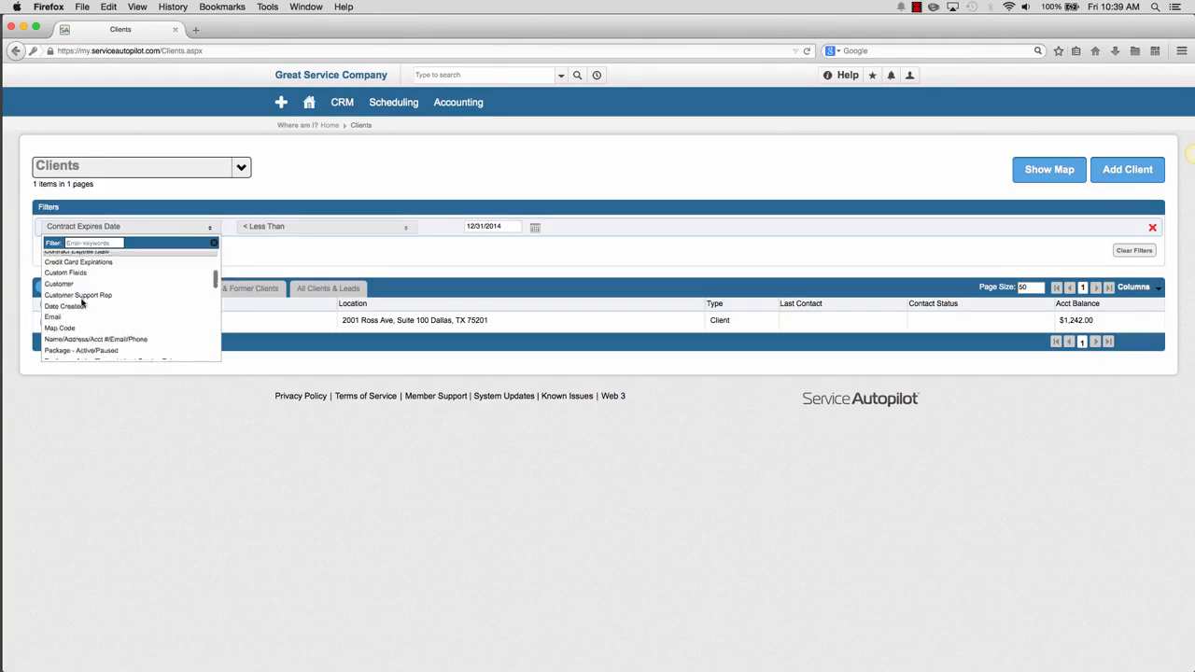
pyautogui.scroll(-8, 82, 304)
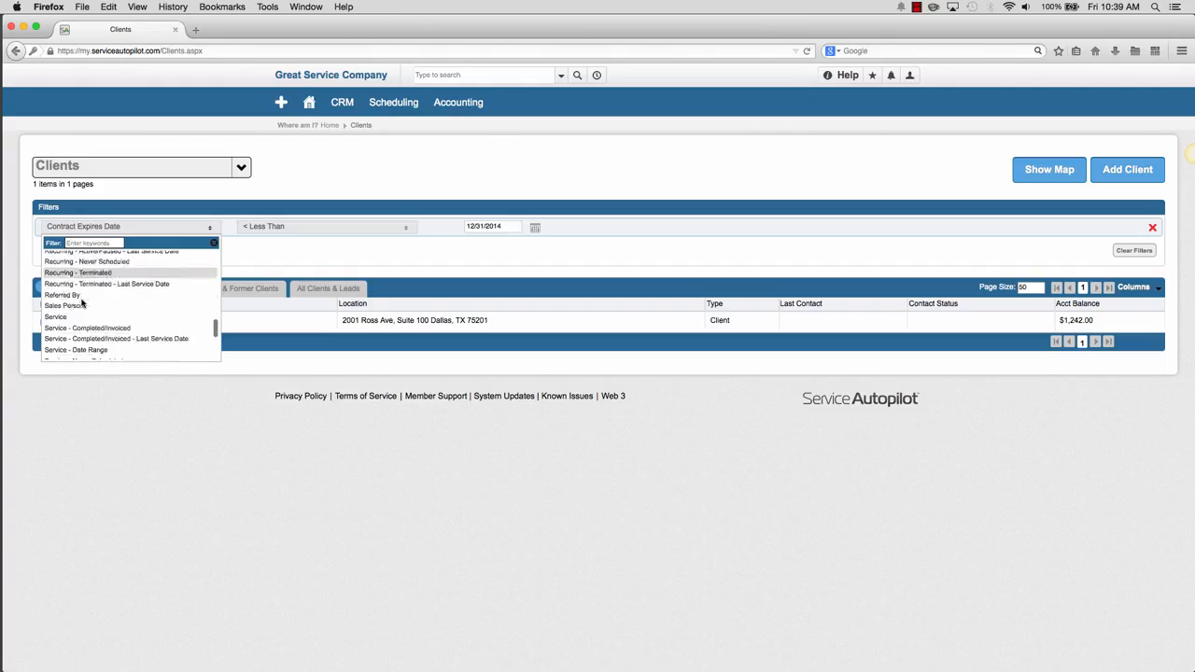
pyautogui.scroll(-3, 82, 303)
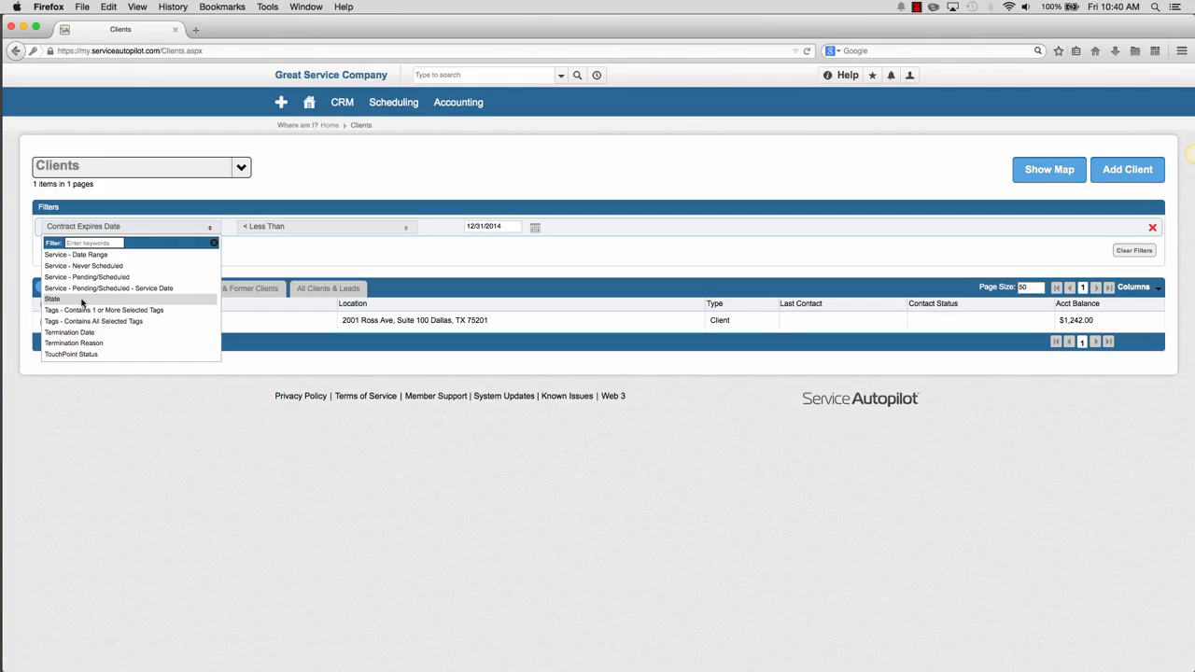
pyautogui.scroll(8, 83, 301)
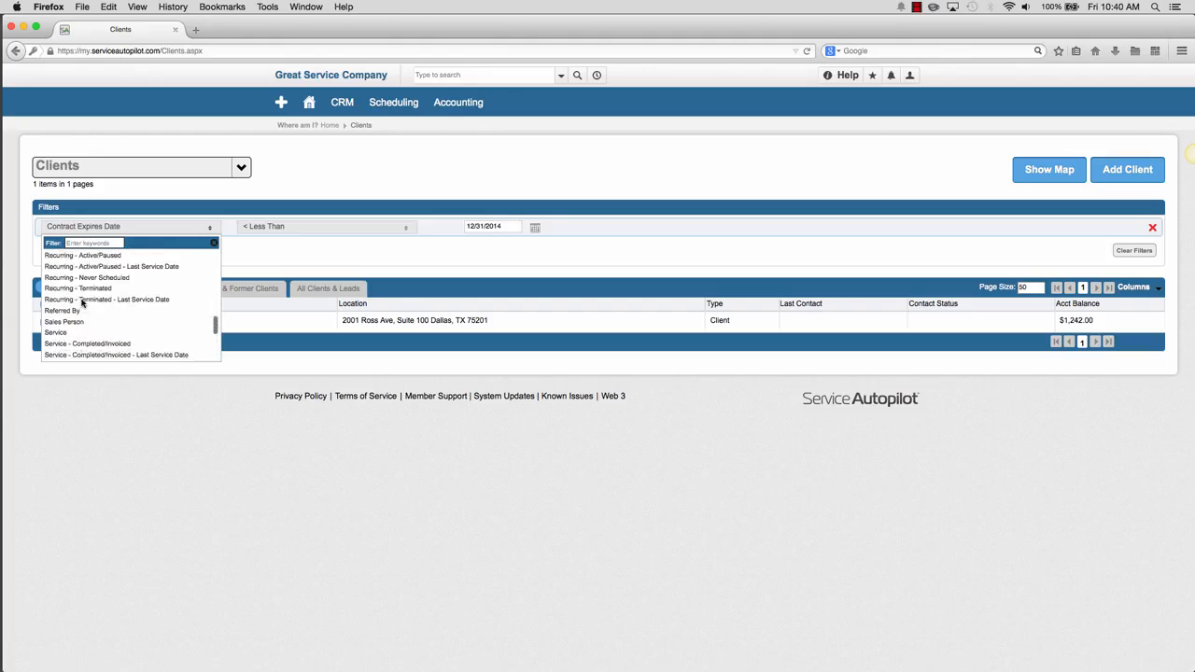
pyautogui.scroll(10, 83, 301)
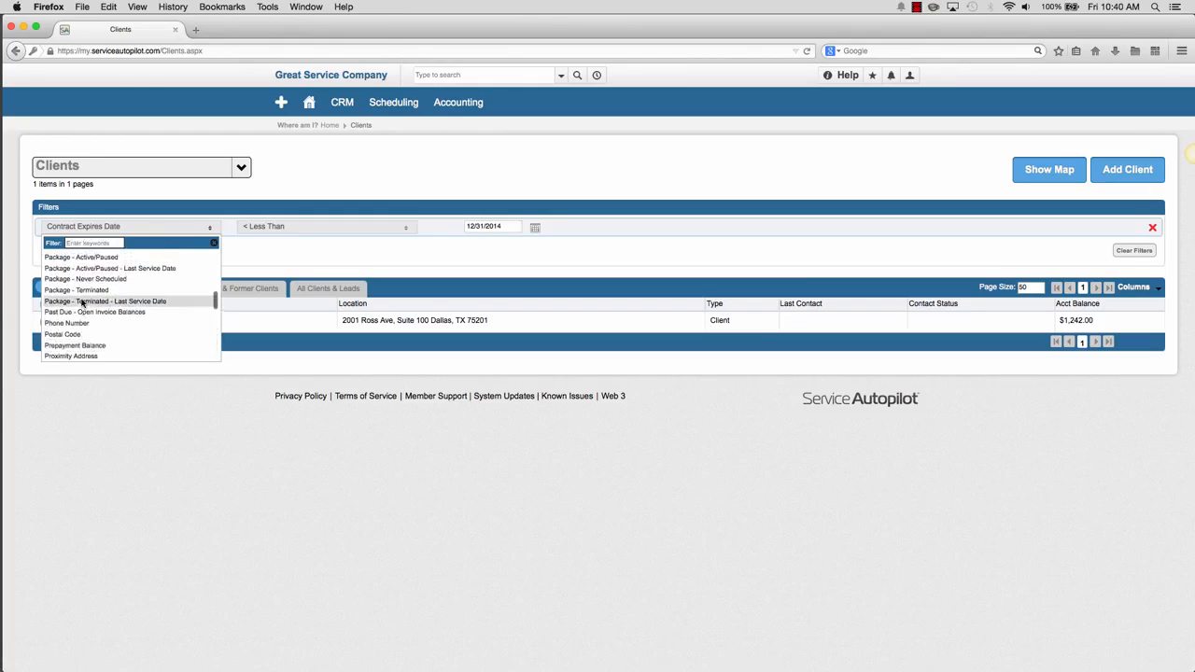
pyautogui.scroll(3, 82, 301)
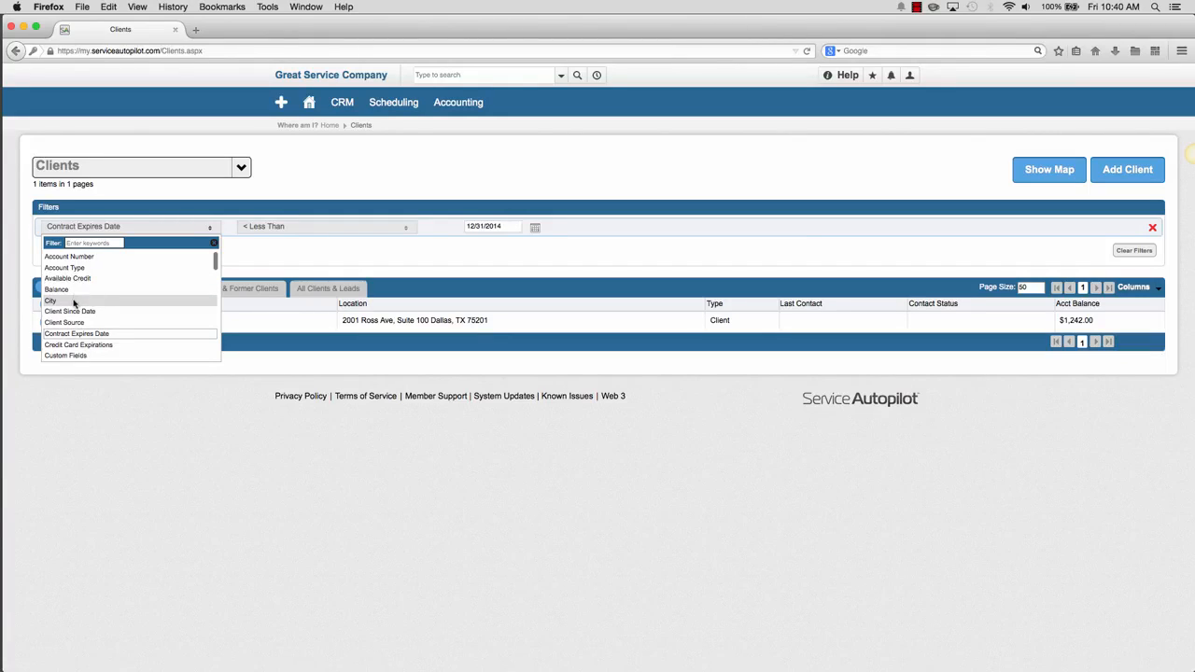
pyautogui.click(80, 289)
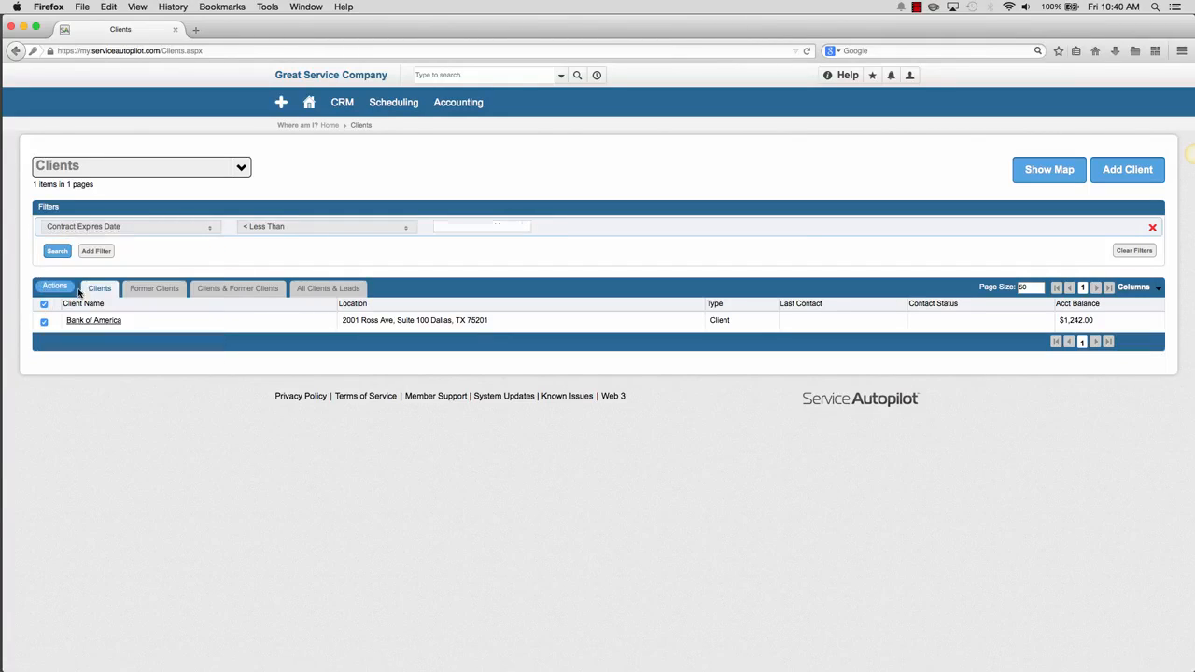
# - Set the Balance filter to greater than or equal to 500 and run the client search
pyautogui.click(397, 230)
pyautogui.click(289, 270)
pyautogui.click(383, 231)
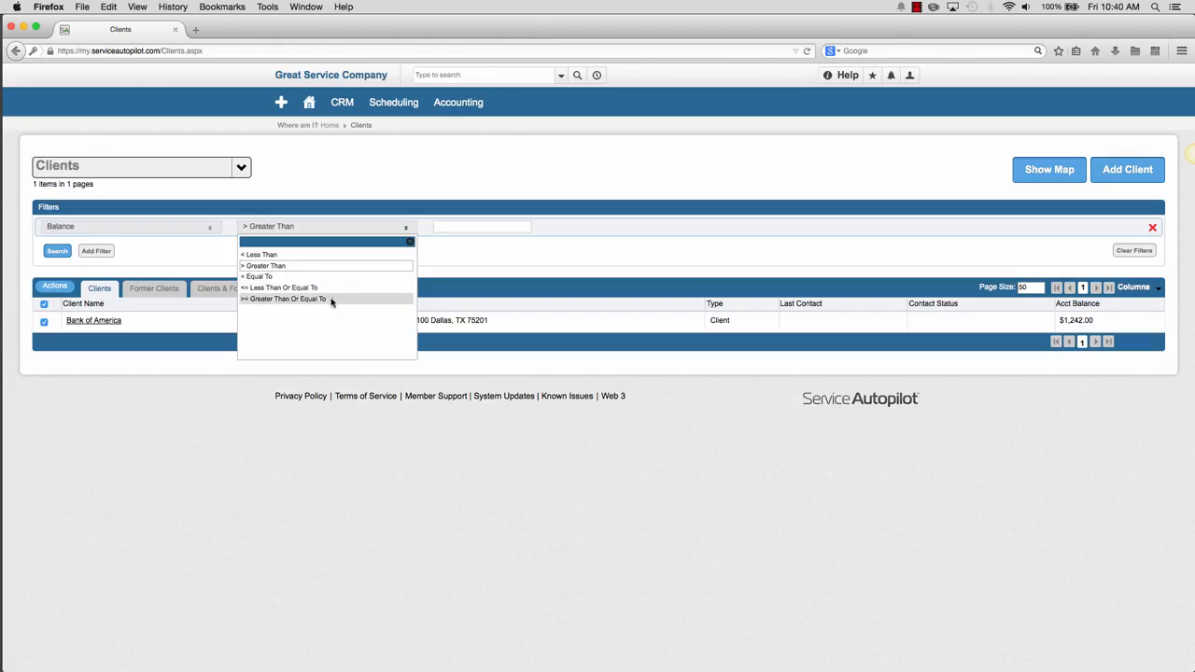
pyautogui.click(329, 299)
pyautogui.click(455, 227)
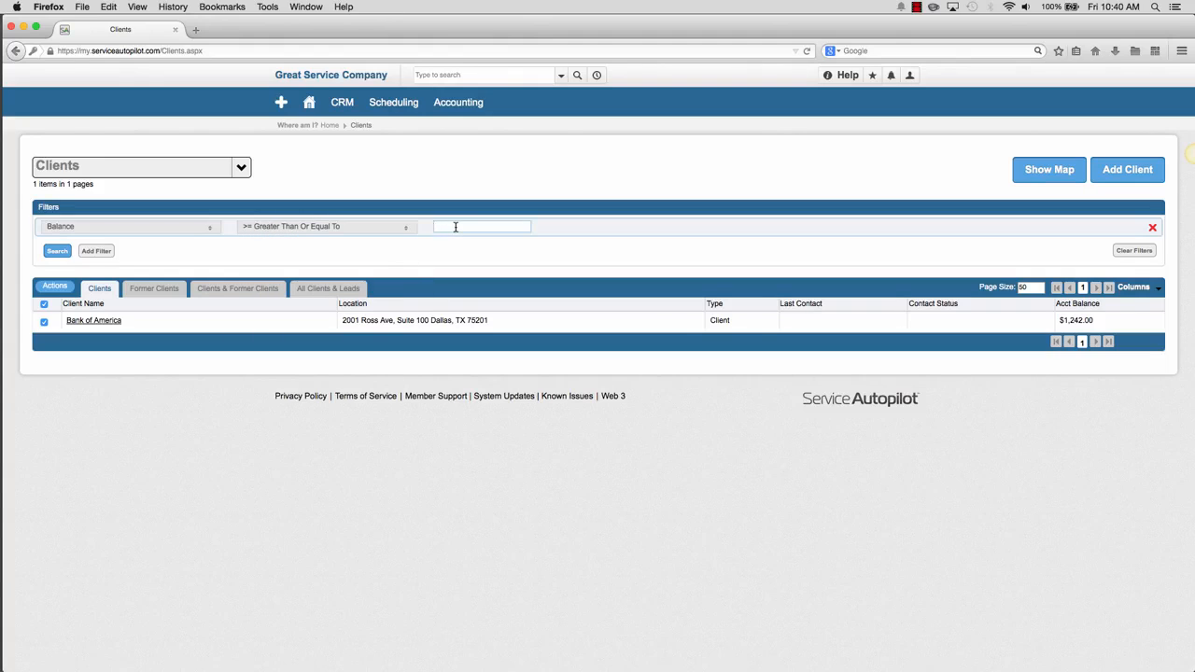
pyautogui.write('500')
pyautogui.click(57, 252)
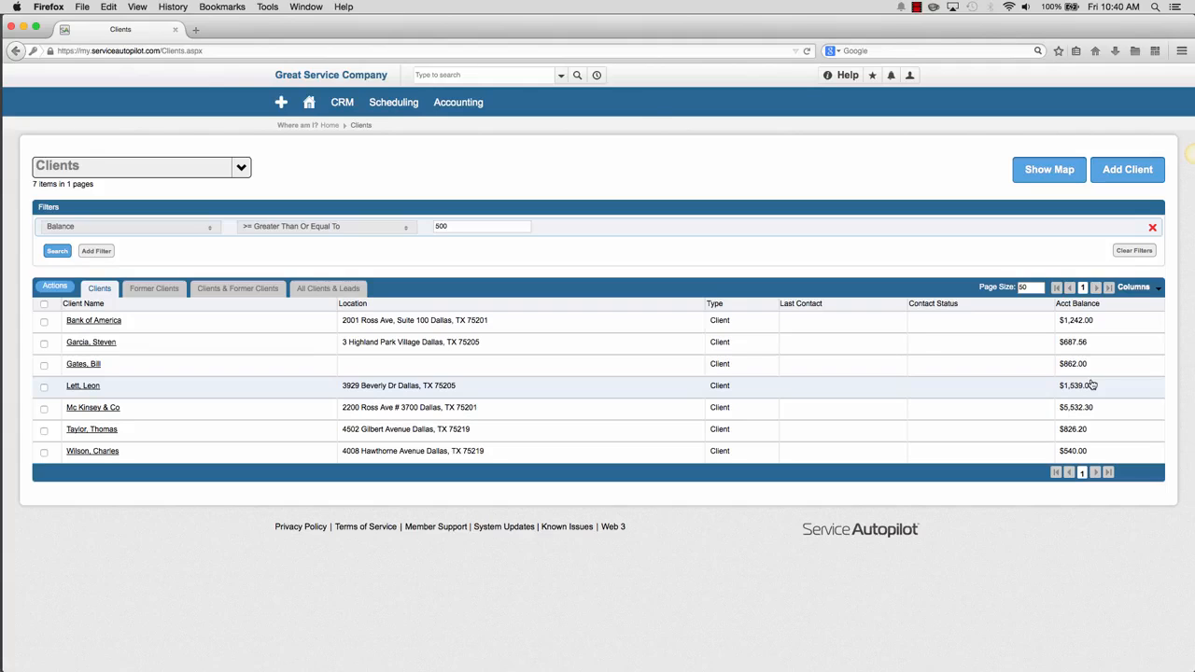
# - Save the filtered client list as a new screen view named High Balance
pyautogui.click(242, 167)
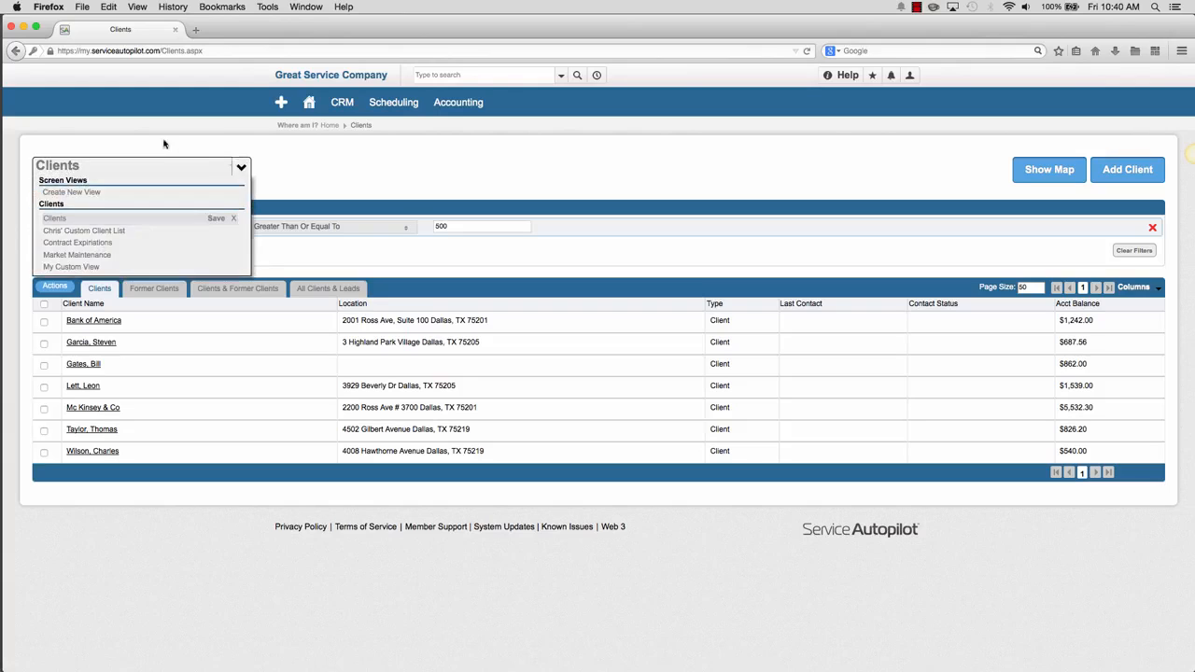
pyautogui.click(80, 193)
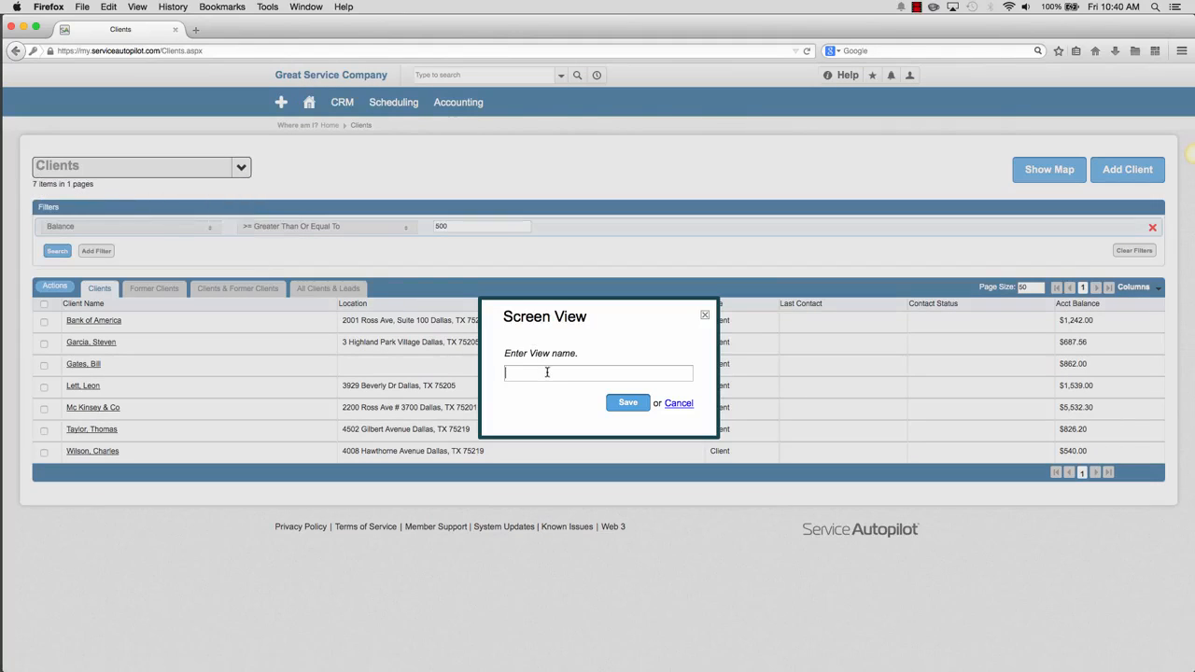
pyautogui.write('High Balance')
pyautogui.click(631, 396)
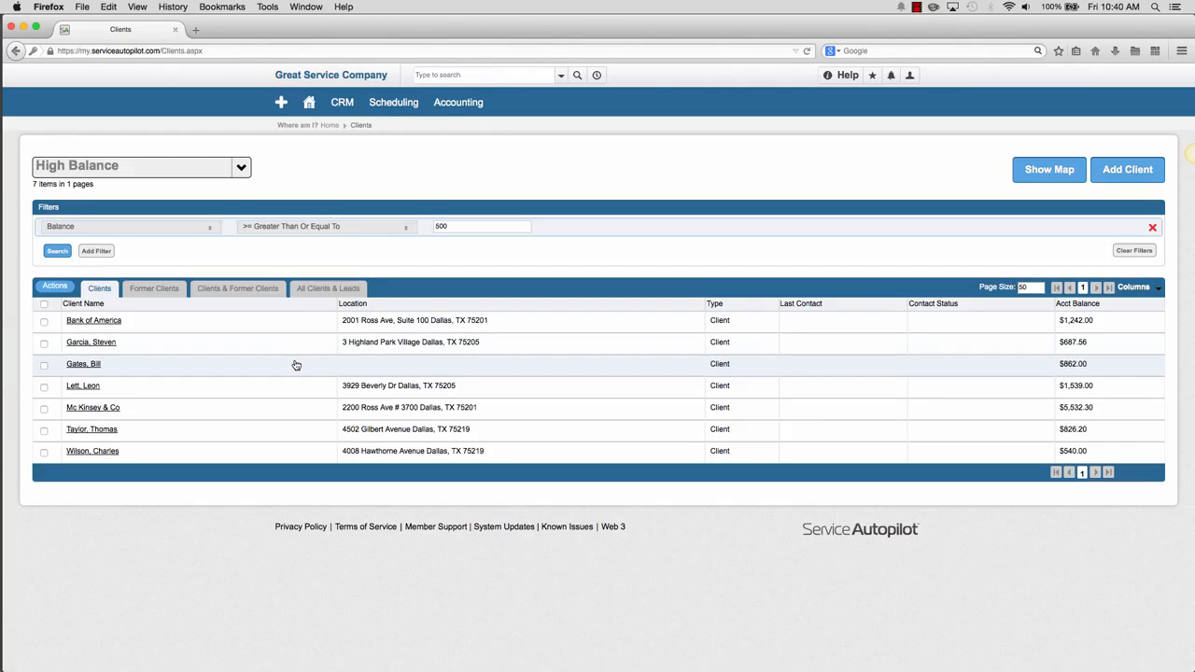
# - Review the list of saved client screen views and close it without switching views
pyautogui.click(241, 166)
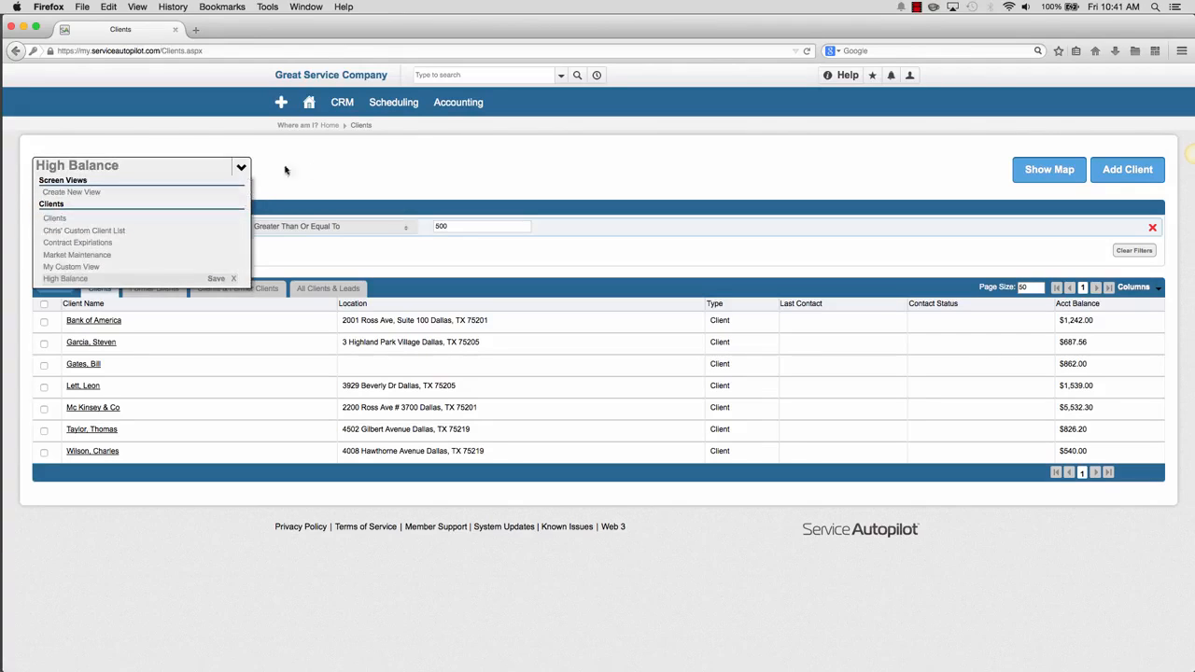
pyautogui.click(242, 170)
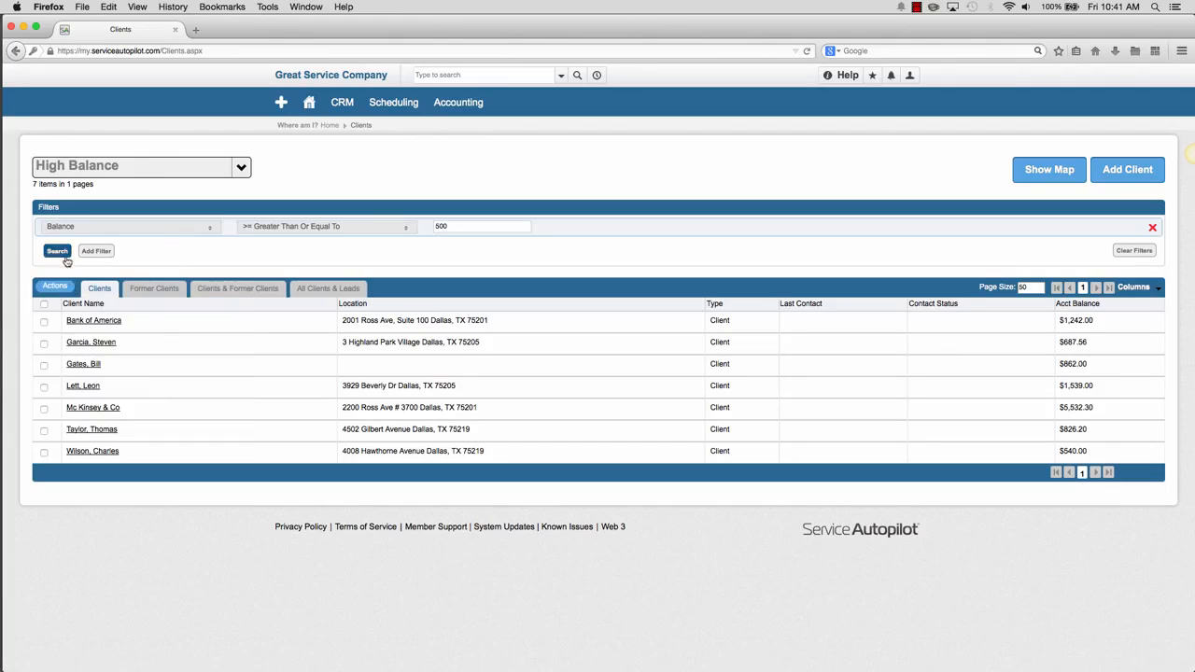
pyautogui.click(241, 166)
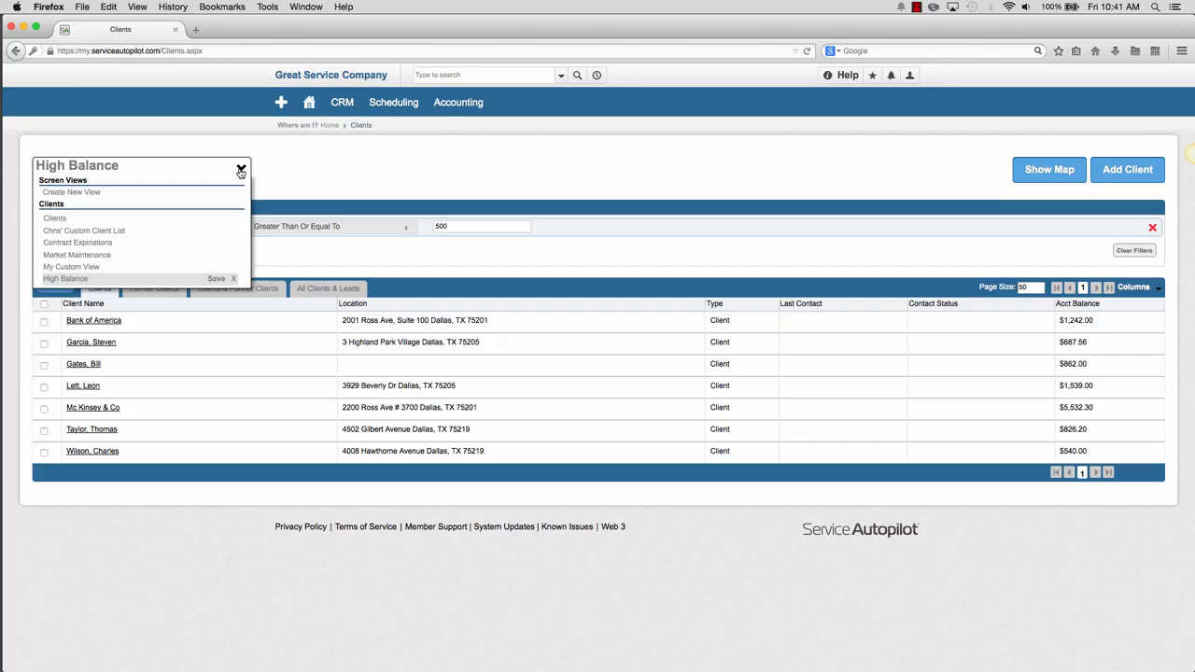
pyautogui.click(477, 187)
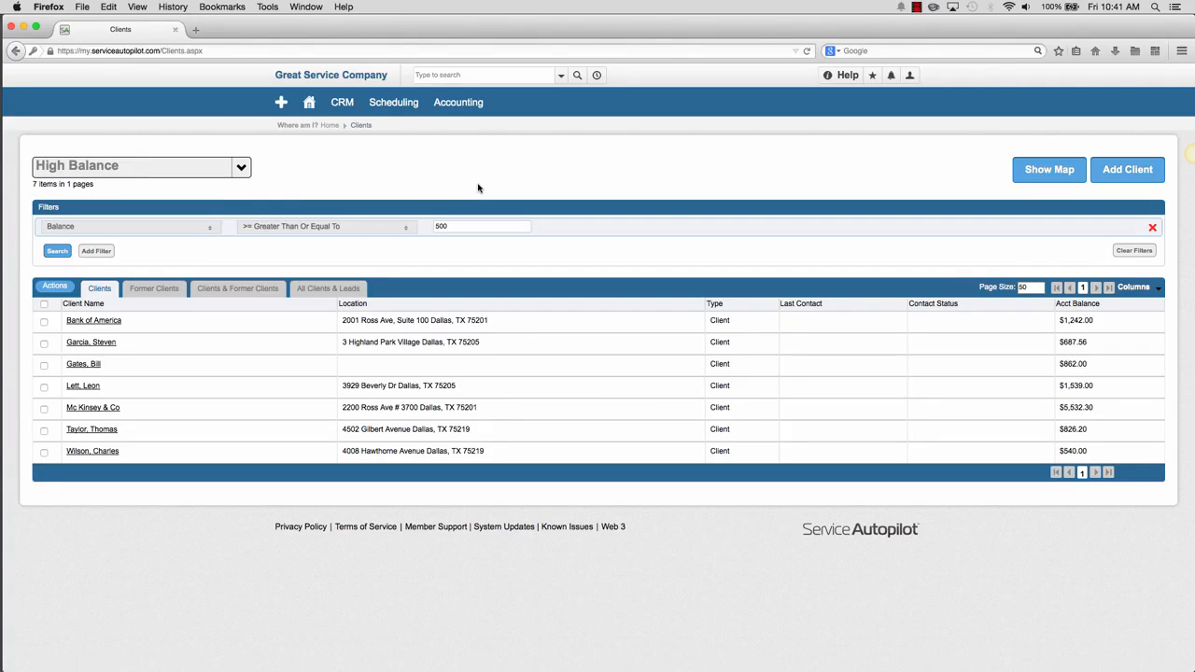